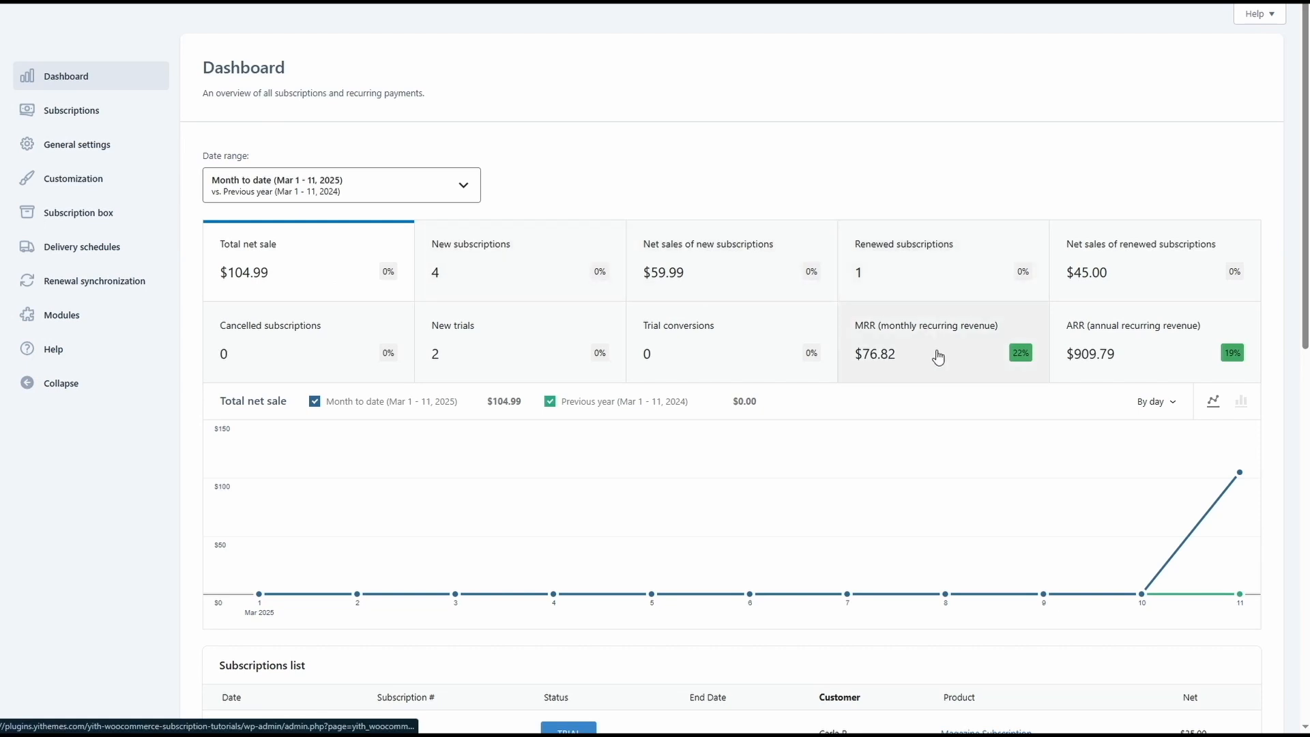
# - Show the annual recurring revenue chart on the dashboard as bars and check the custom date range options
pyautogui.click(1138, 343)
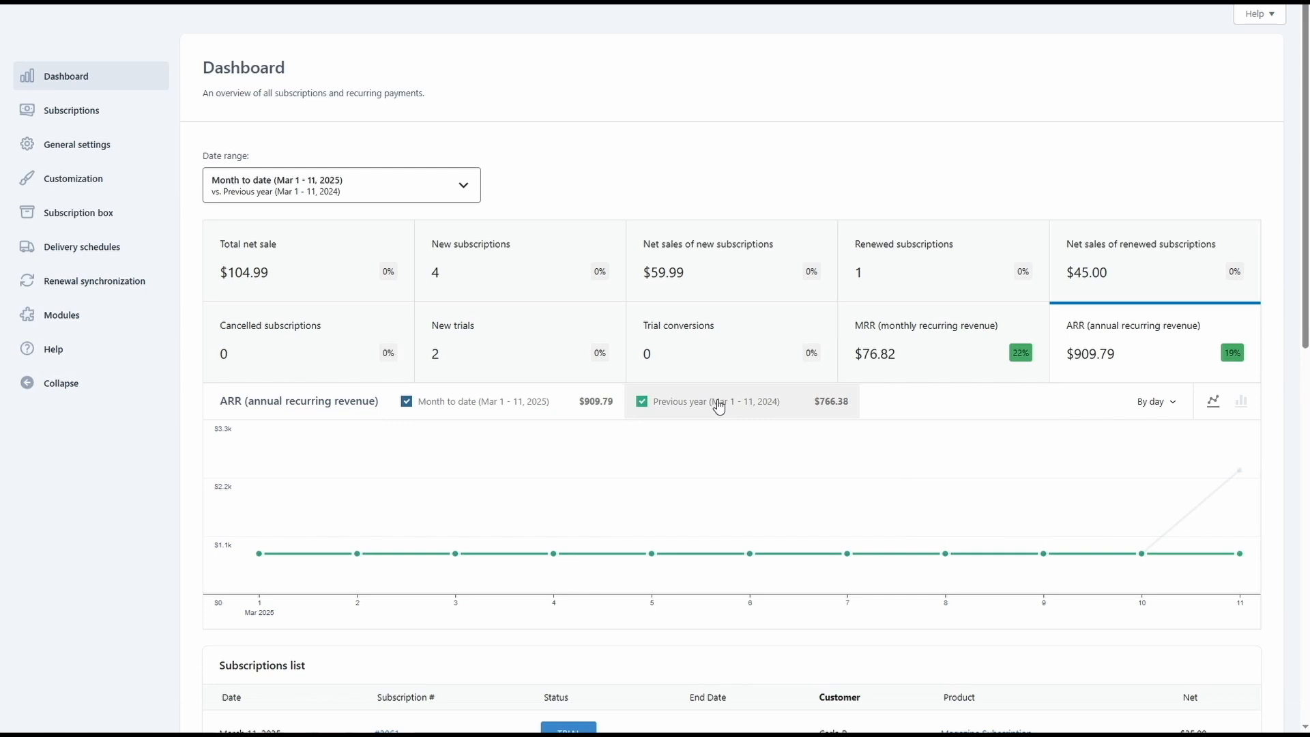
pyautogui.click(276, 183)
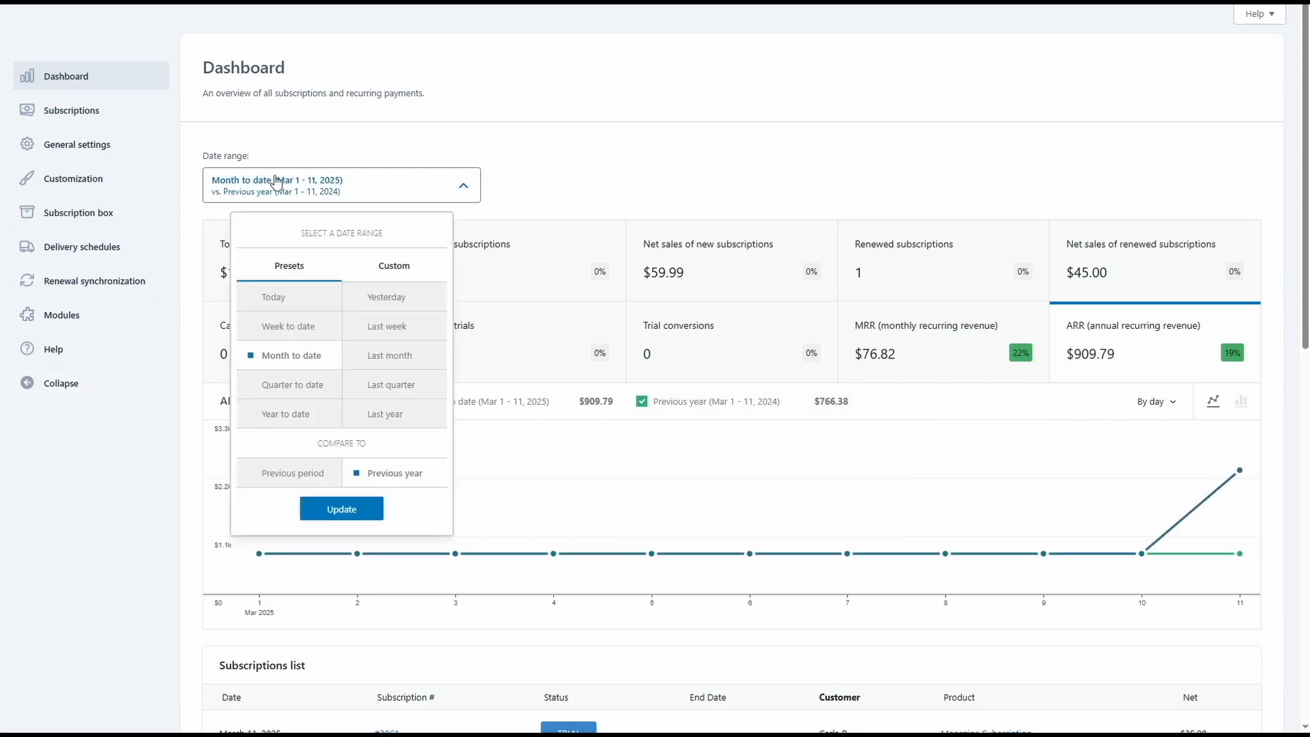
pyautogui.click(394, 267)
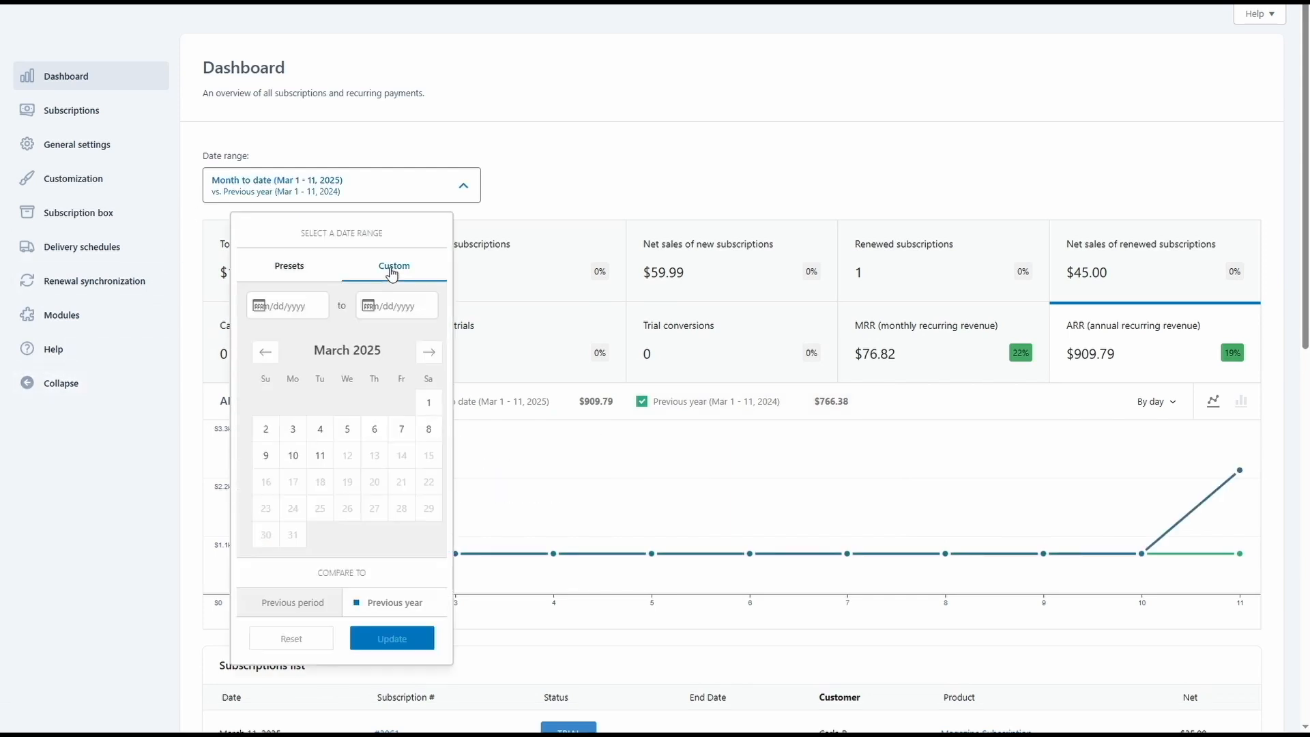
pyautogui.click(352, 147)
pyautogui.click(1241, 404)
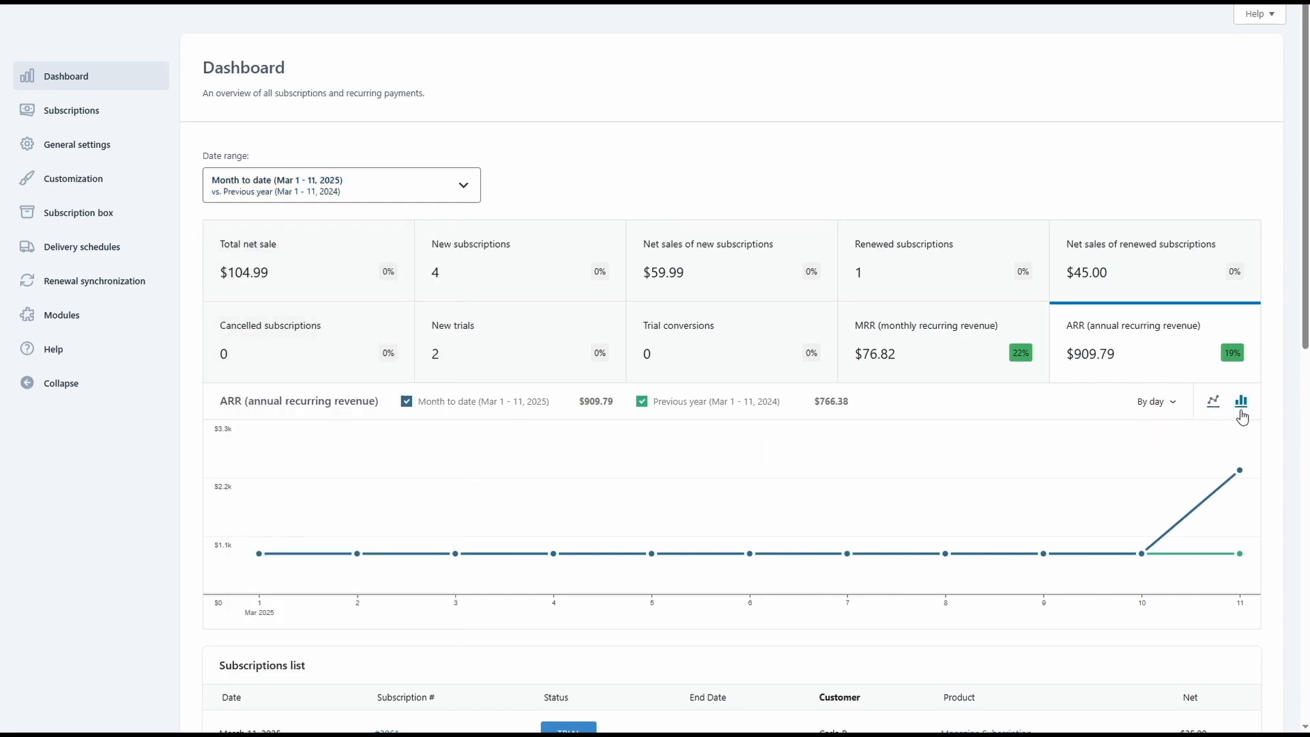
# - Examine the dashboard's subscriptions list, top subscription products, and top and latest lost subscribers
pyautogui.scroll(-7, 1242, 410)
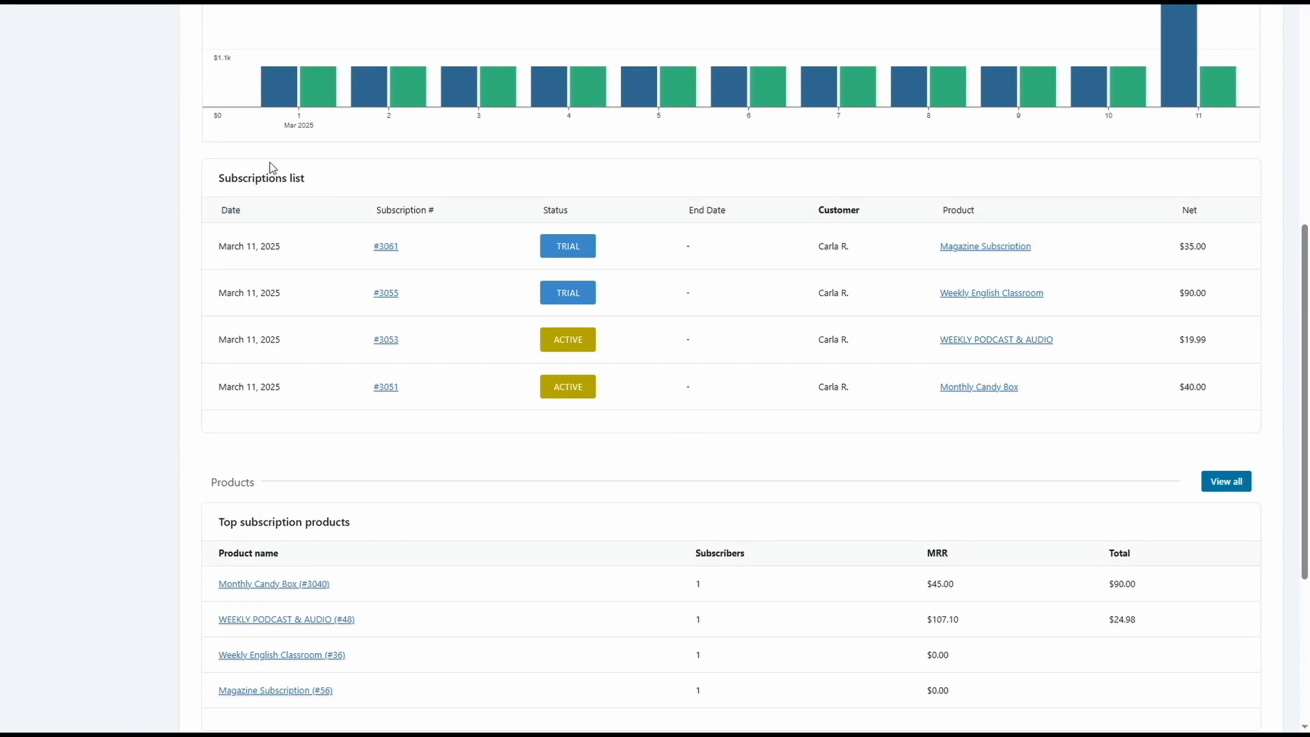
pyautogui.scroll(-2, 171, 273)
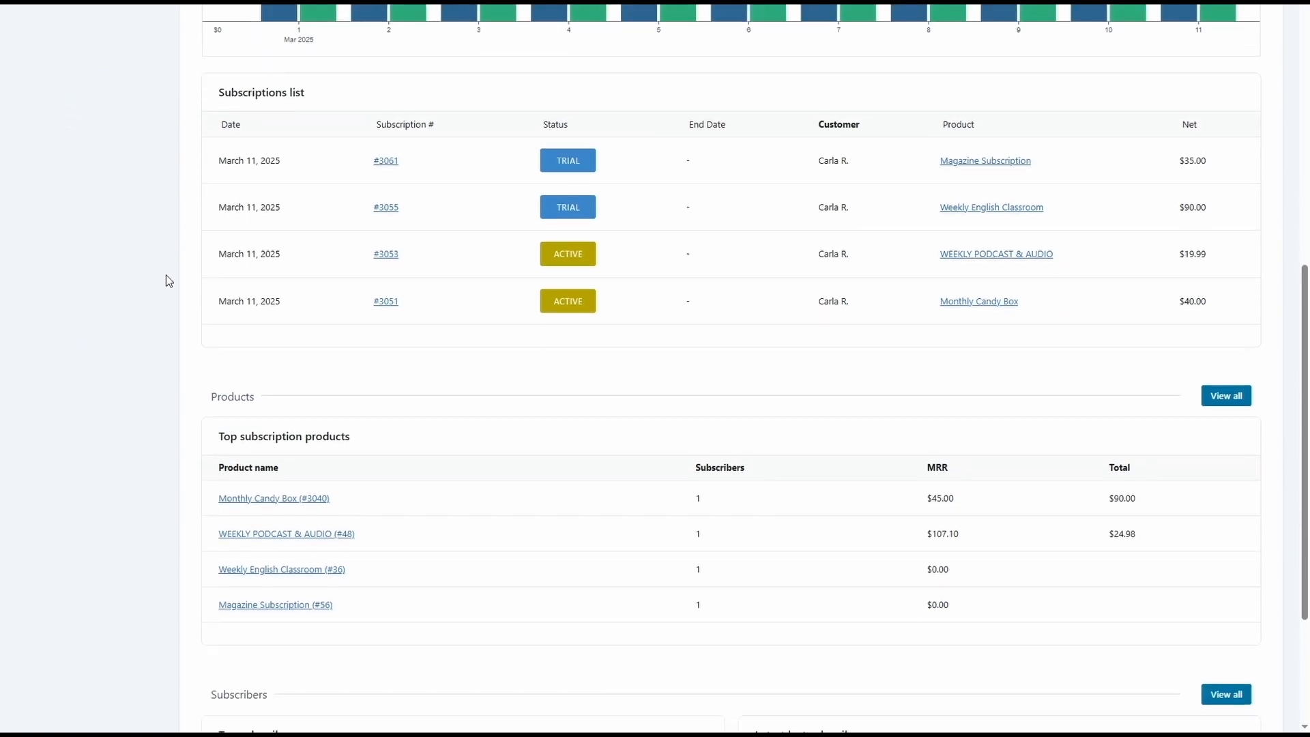
pyautogui.scroll(-3, 185, 368)
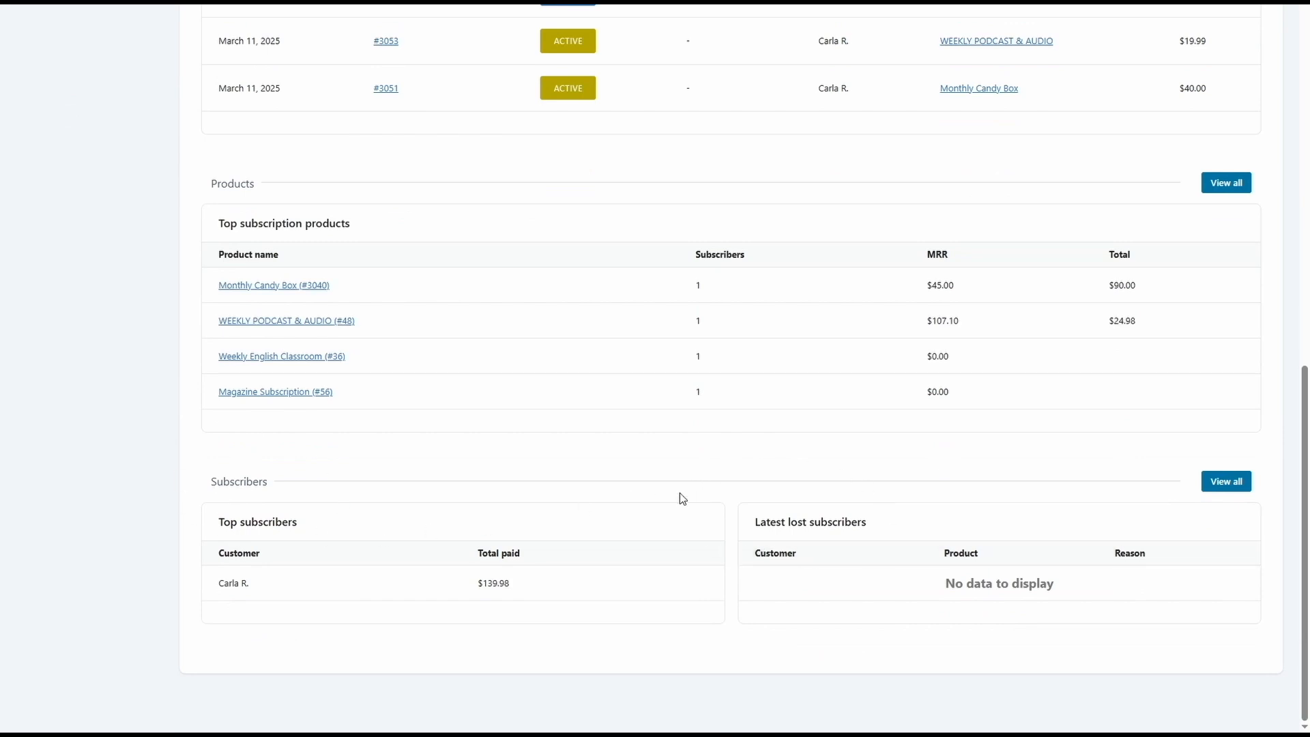
pyautogui.scroll(10, 190, 447)
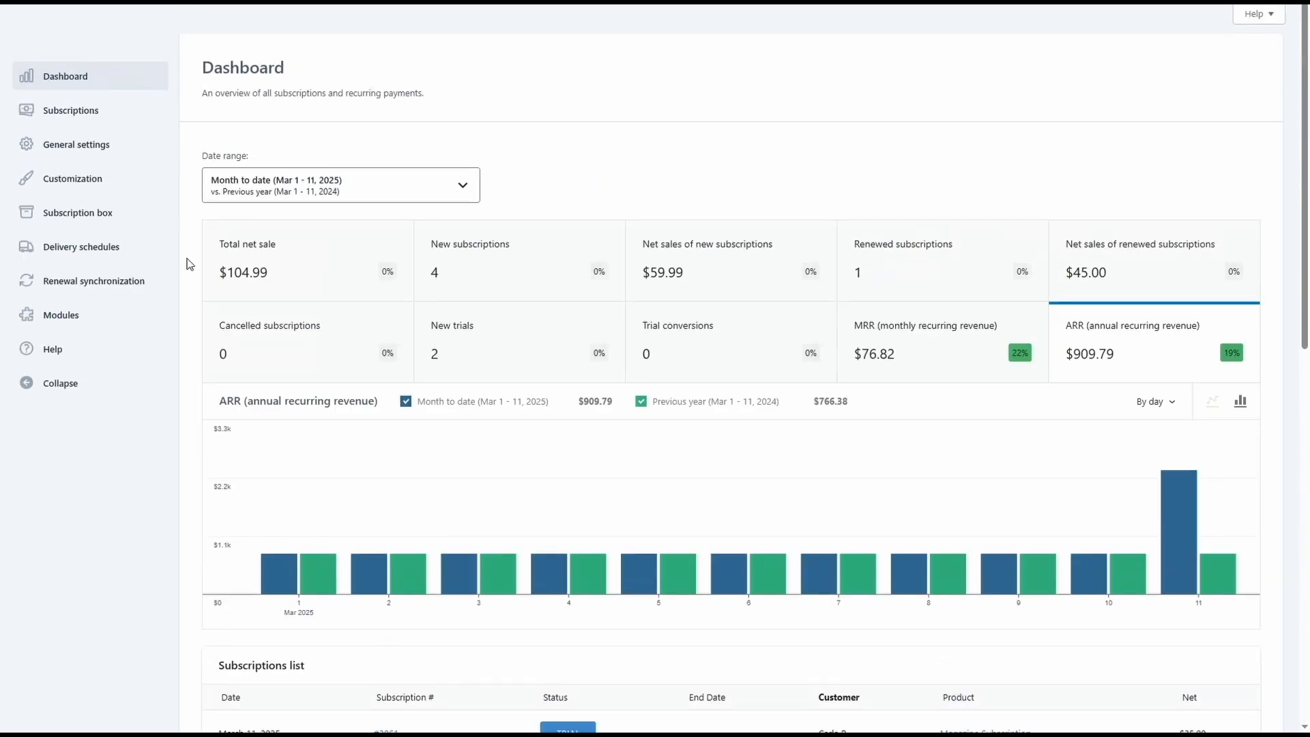
# - Examine the status column and bulk actions in the list of all subscriptions, and open the subscription activities log
pyautogui.click(101, 117)
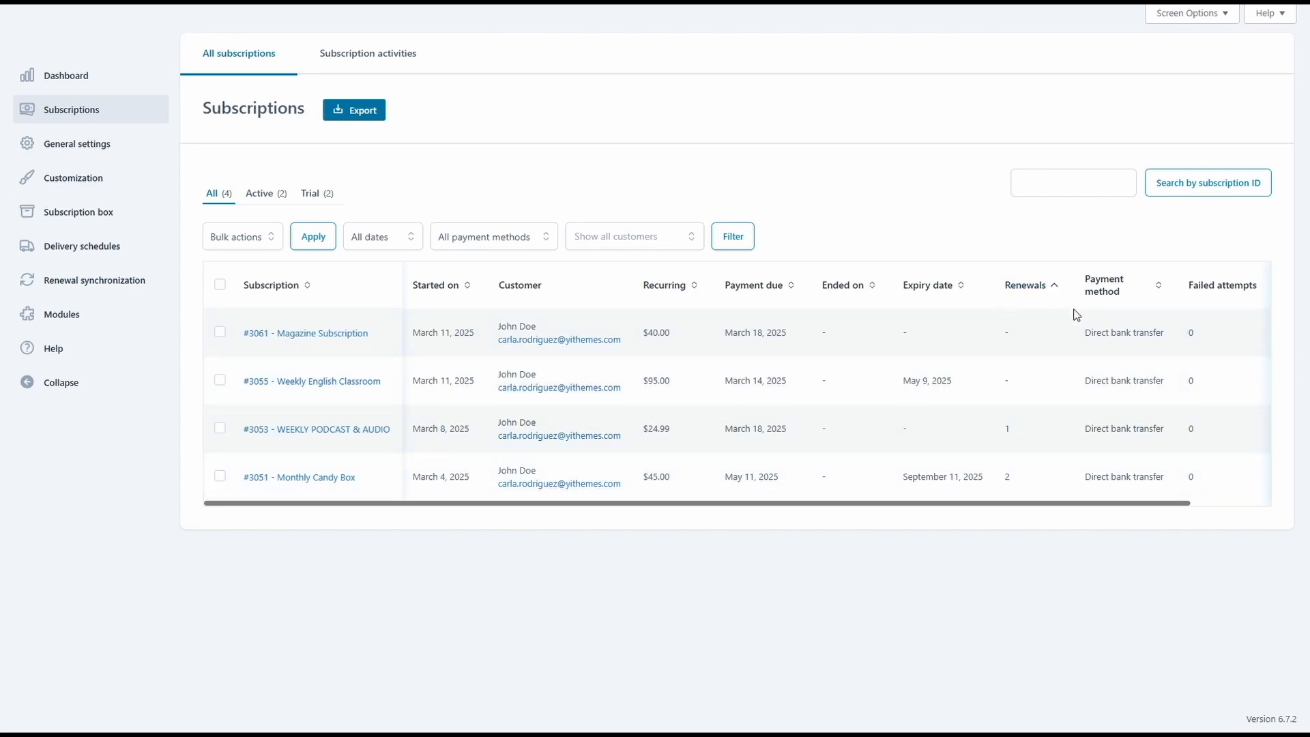
pyautogui.moveTo(1086, 504); pyautogui.dragTo(1190, 503)
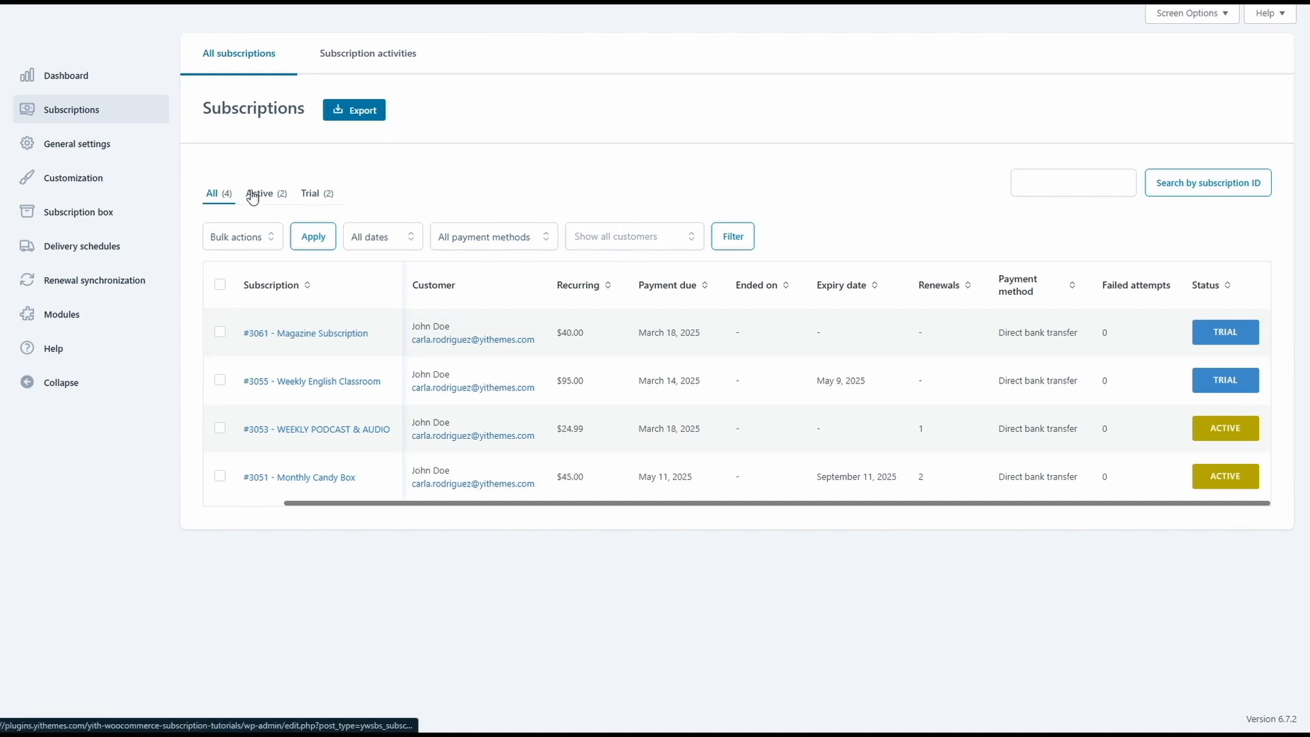
pyautogui.click(224, 239)
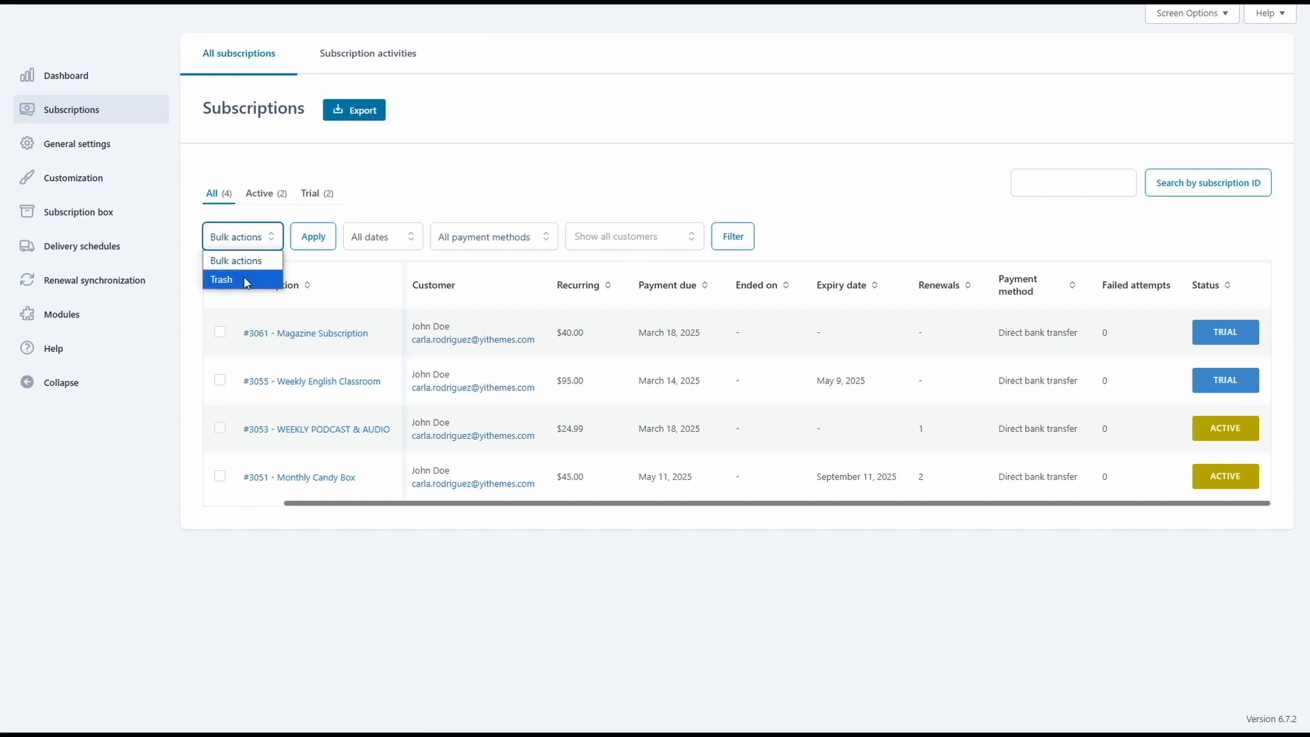
pyautogui.click(242, 241)
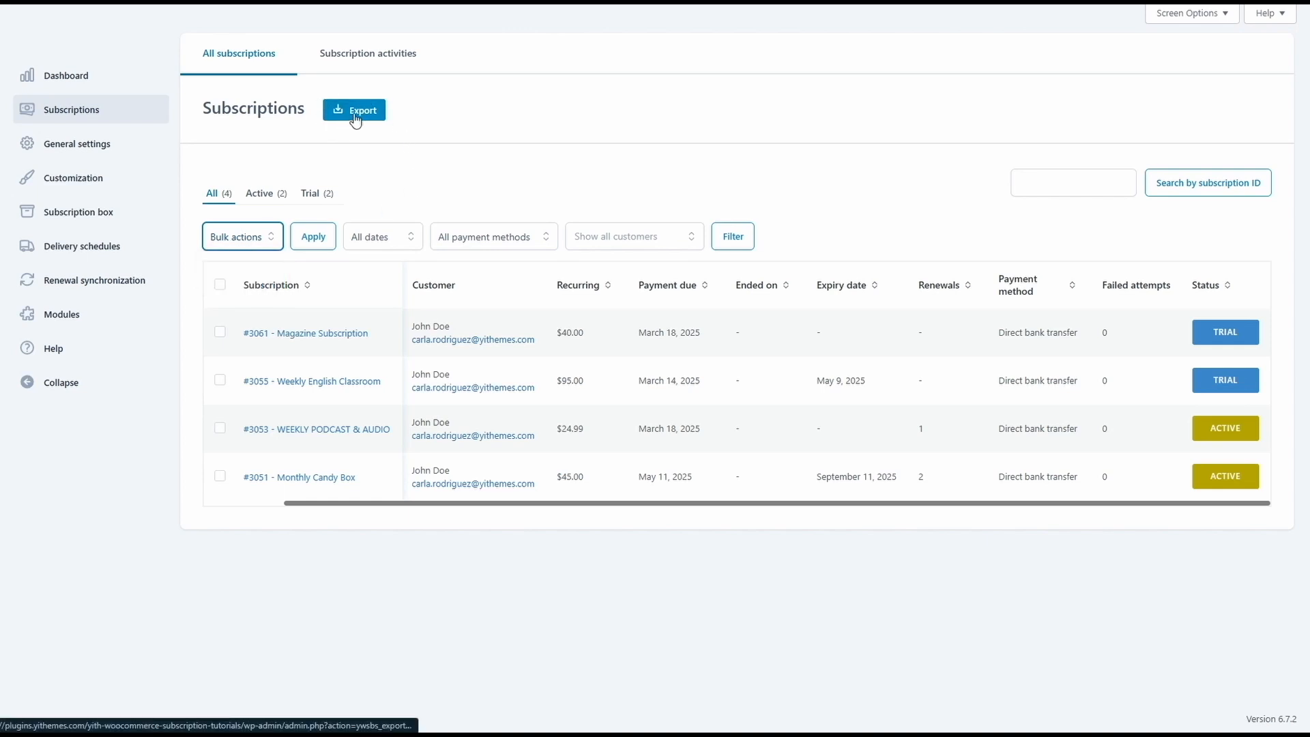
pyautogui.click(371, 67)
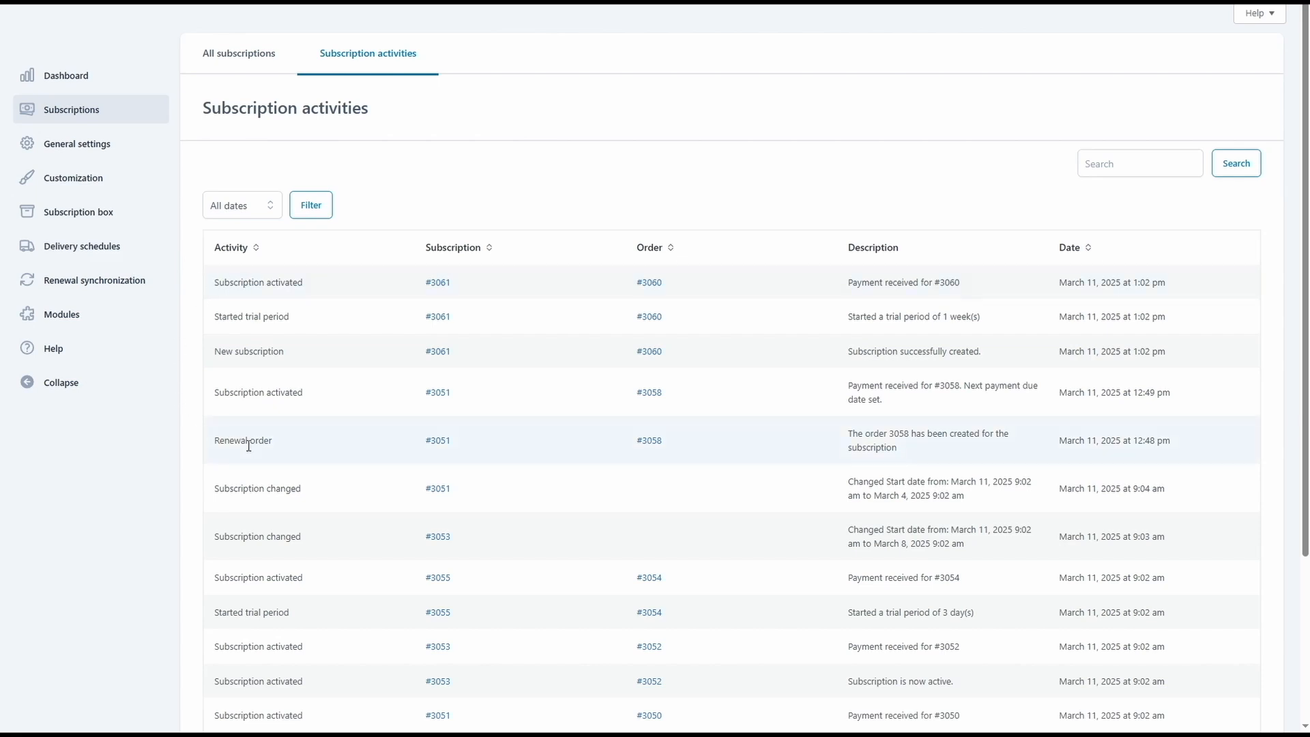
# - Open the general settings and find the options for unpaid recurring payments
pyautogui.click(104, 144)
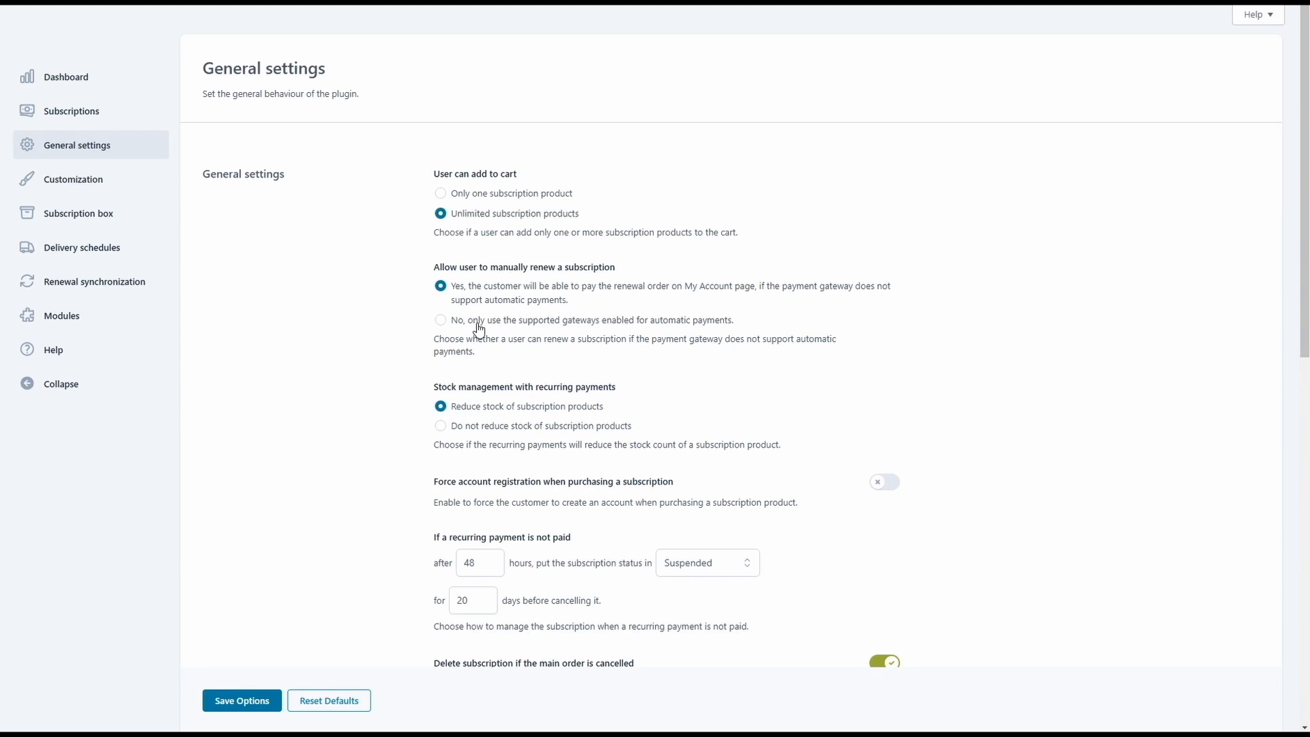
pyautogui.scroll(-4, 479, 330)
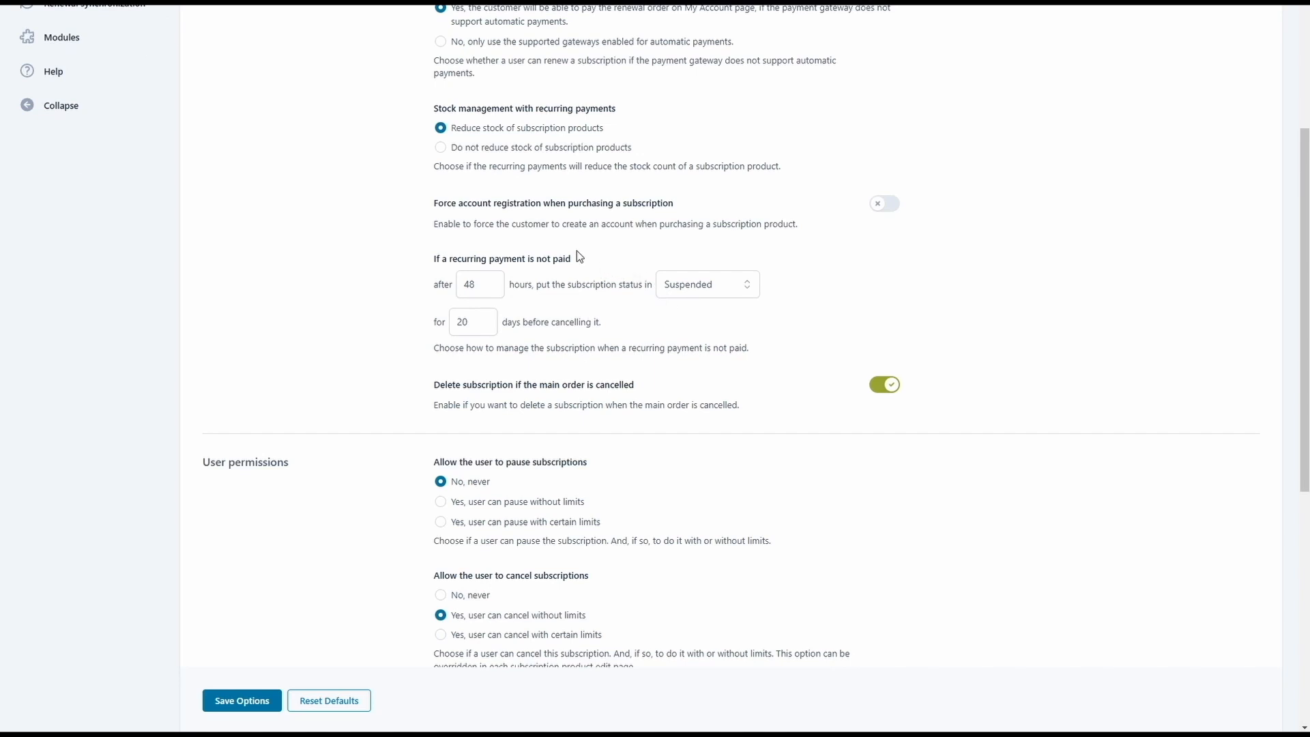
# - Try the Cancelled and Suspended statuses for subscriptions whose recurring payment is not paid
pyautogui.click(726, 290)
pyautogui.click(720, 370)
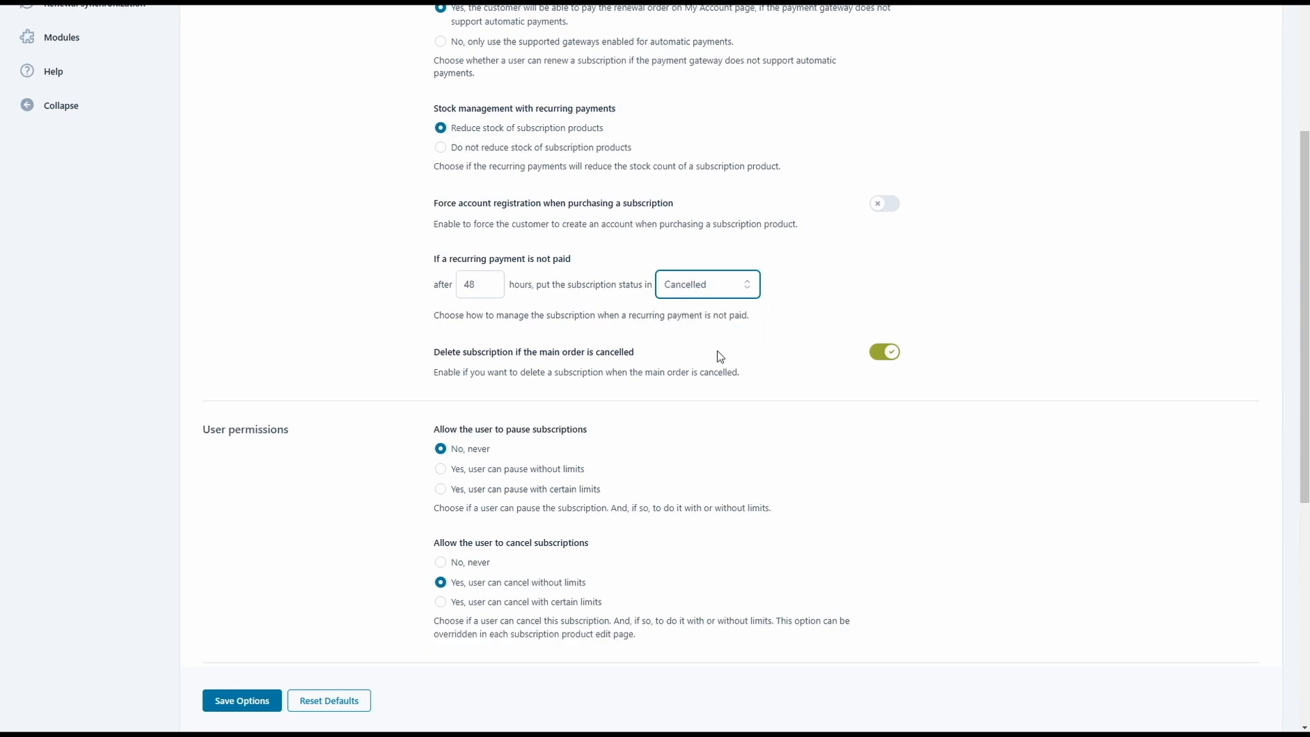
pyautogui.click(675, 290)
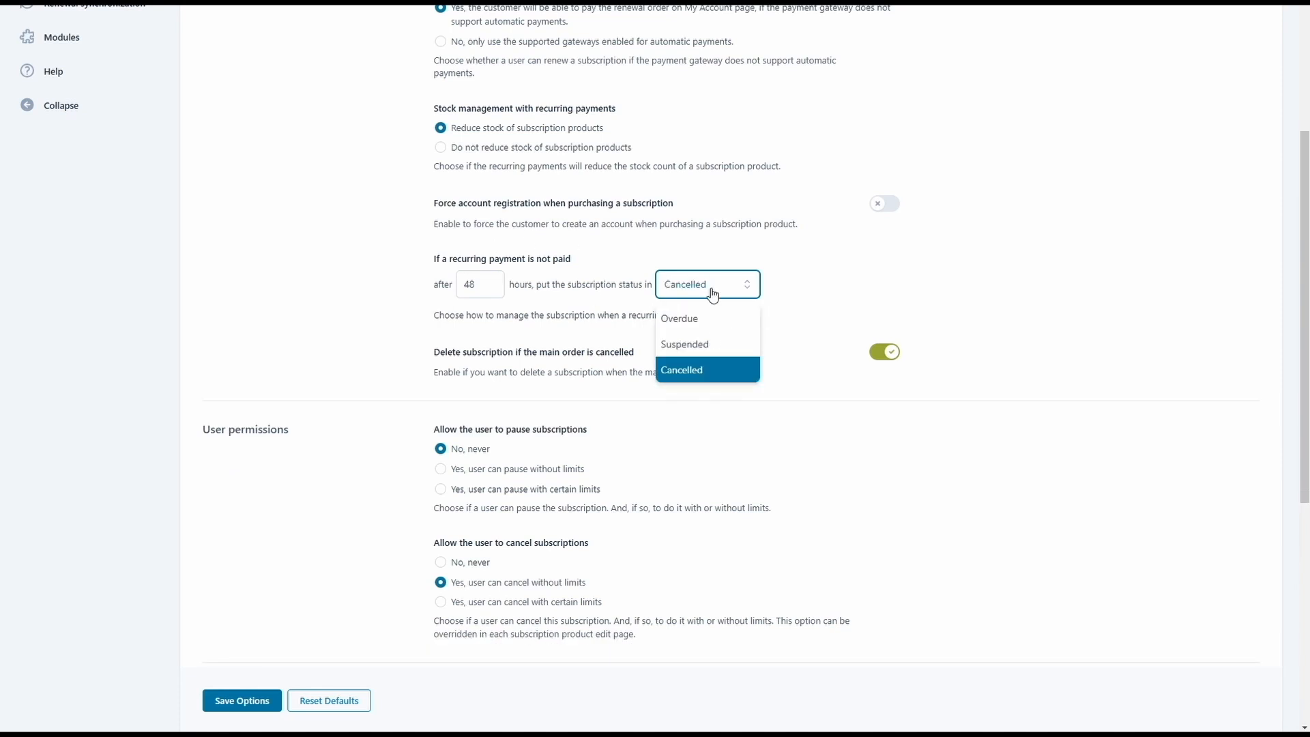
pyautogui.click(710, 341)
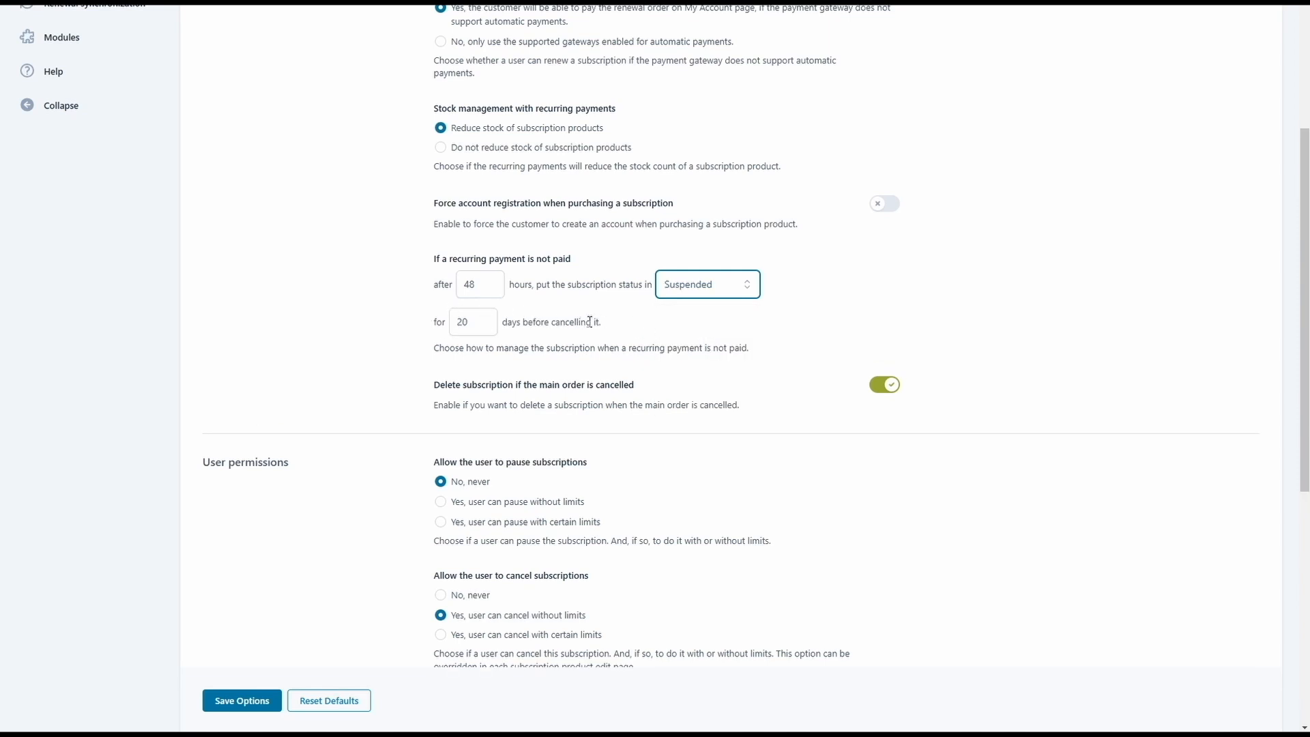
# - Set the status of subscriptions with an unpaid recurring payment to Overdue, followed by Cancelled
pyautogui.click(710, 290)
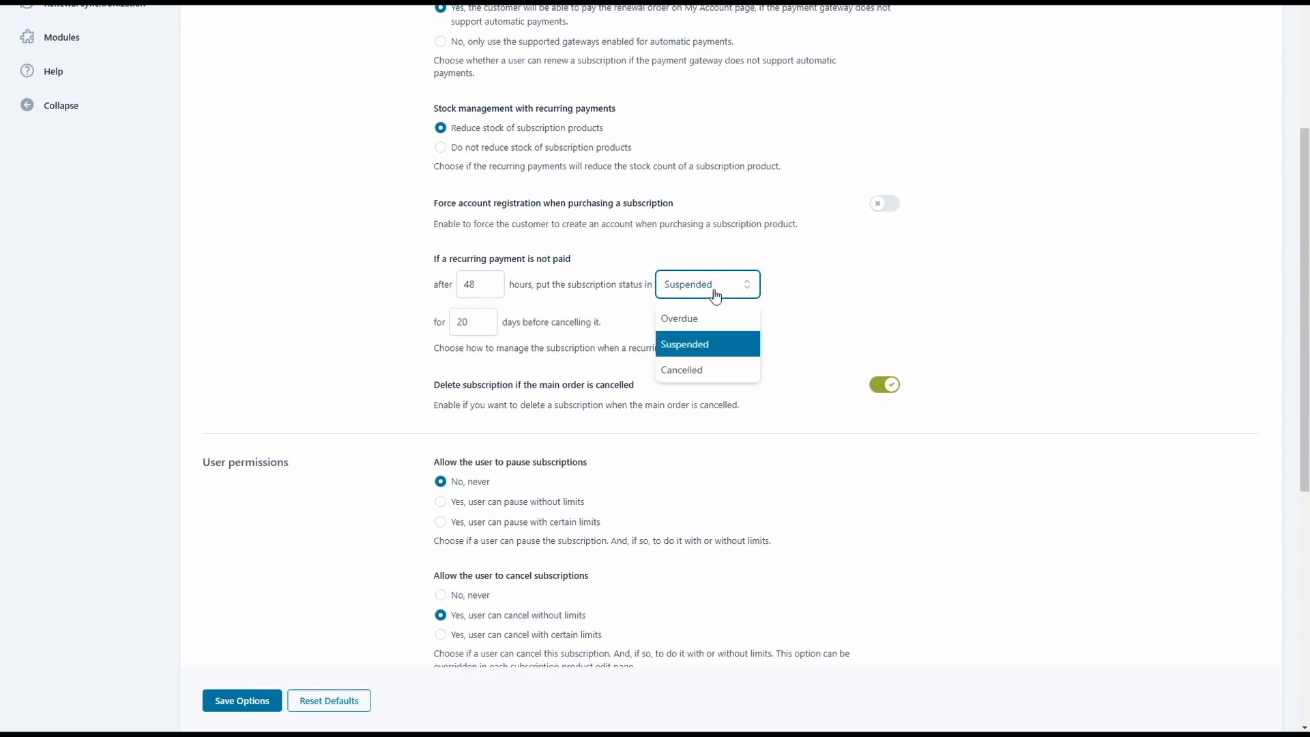
pyautogui.click(725, 316)
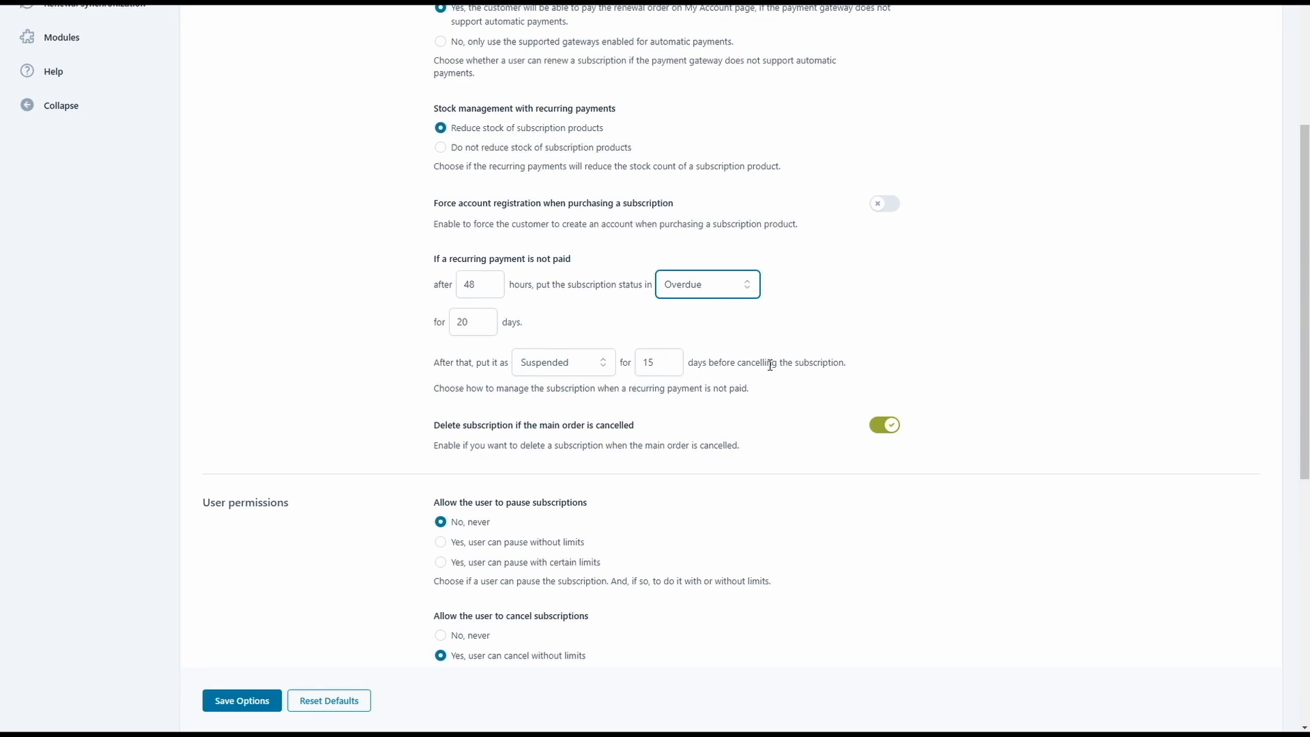
pyautogui.click(564, 363)
pyautogui.click(574, 423)
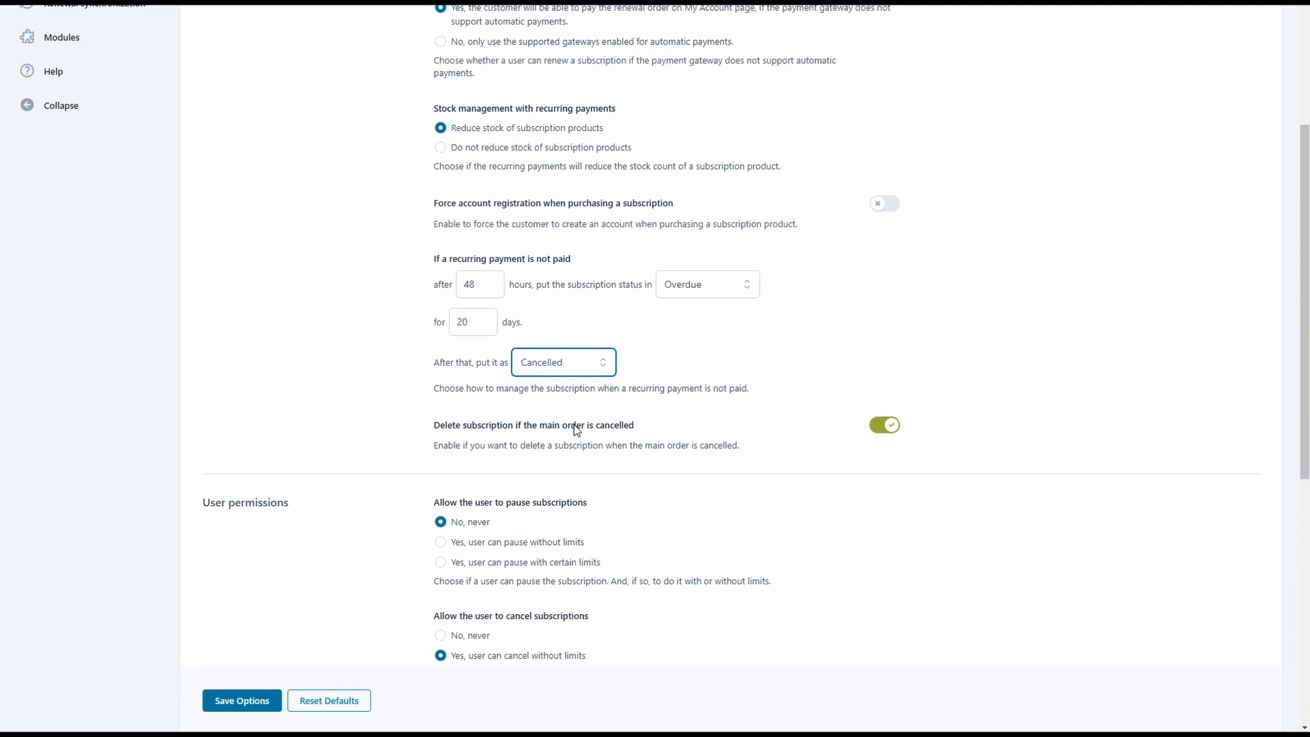
# - Set the user permissions so that users can pause and cancel subscriptions with certain limits
pyautogui.scroll(-1, 686, 340)
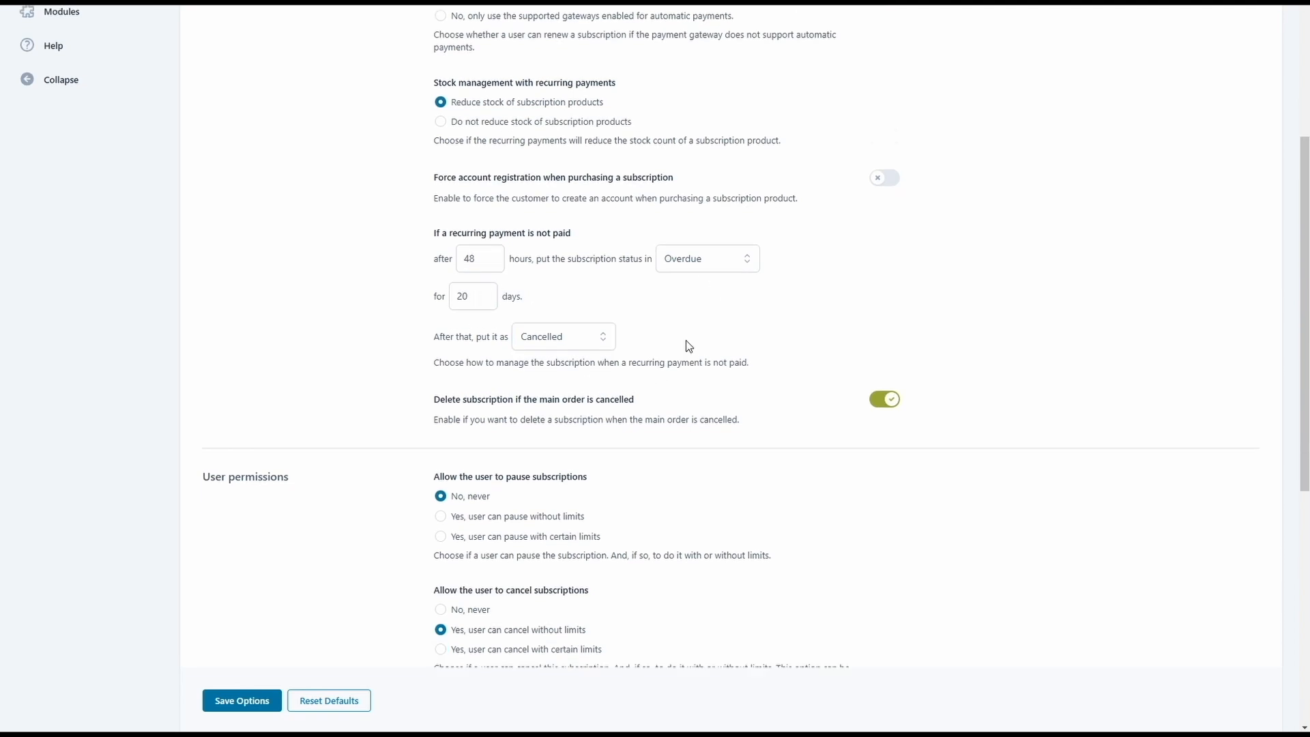
pyautogui.scroll(-5, 685, 340)
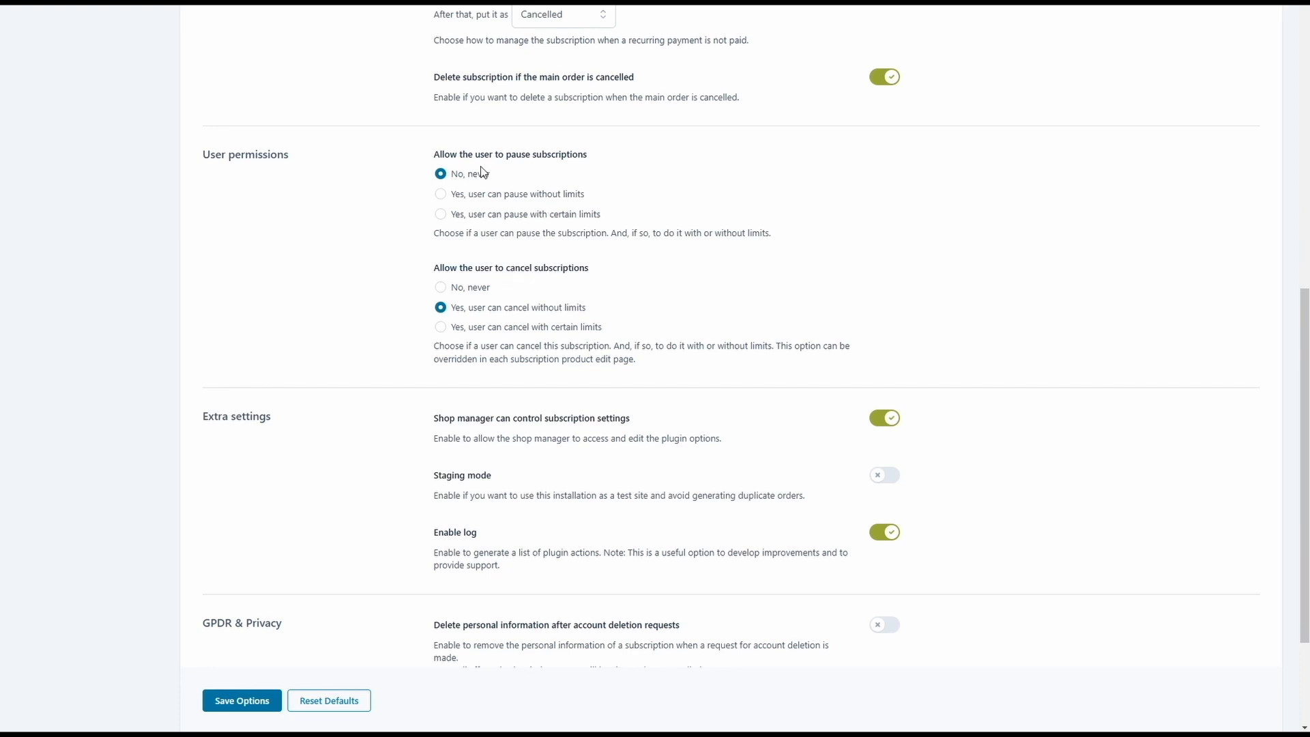
pyautogui.click(449, 197)
pyautogui.click(456, 220)
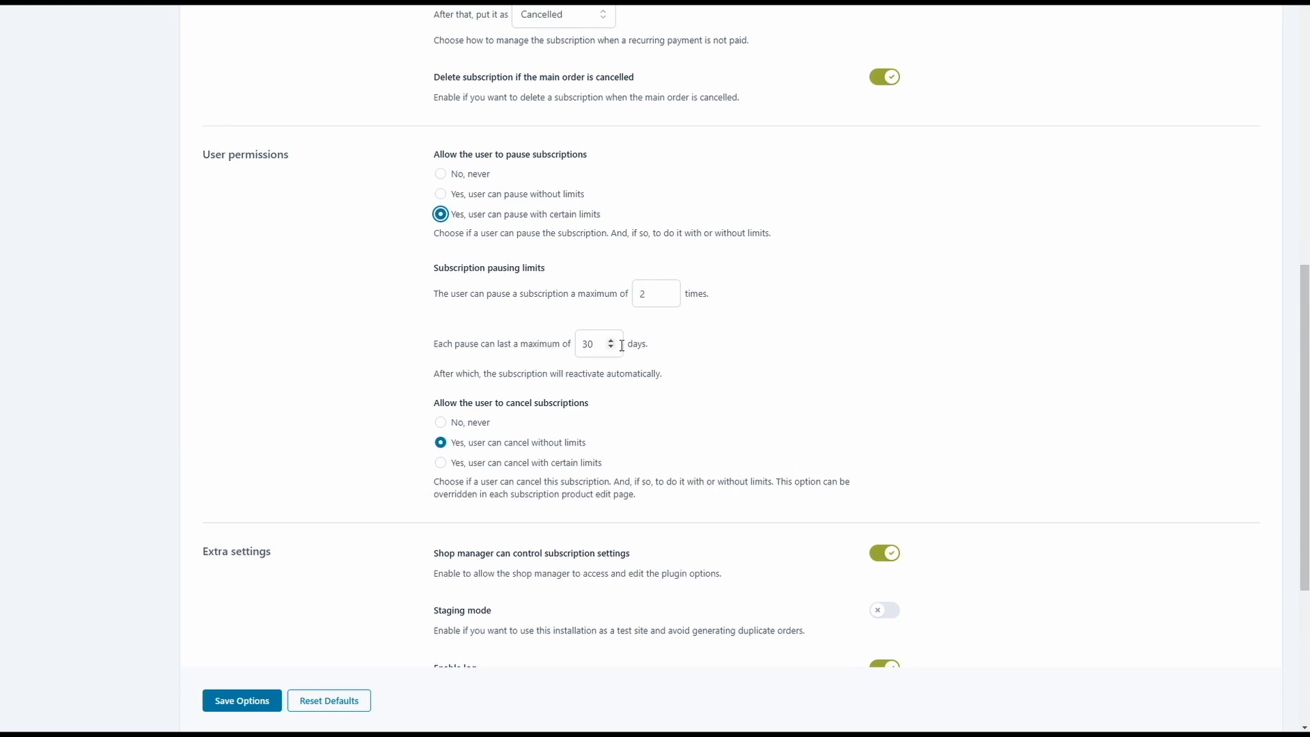
pyautogui.click(445, 463)
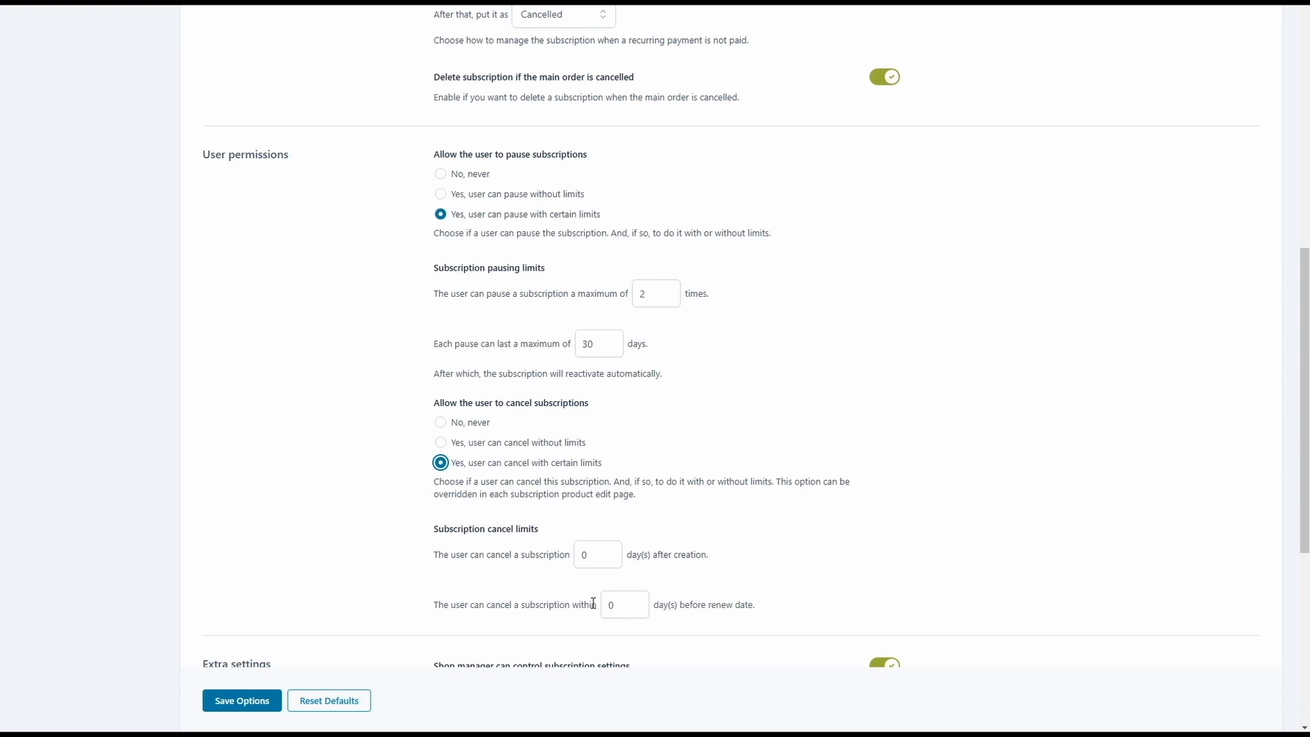
# - Enable the deletion of pending and cancelled subscriptions and check the time units offered for pending ones
pyautogui.scroll(-6, 593, 603)
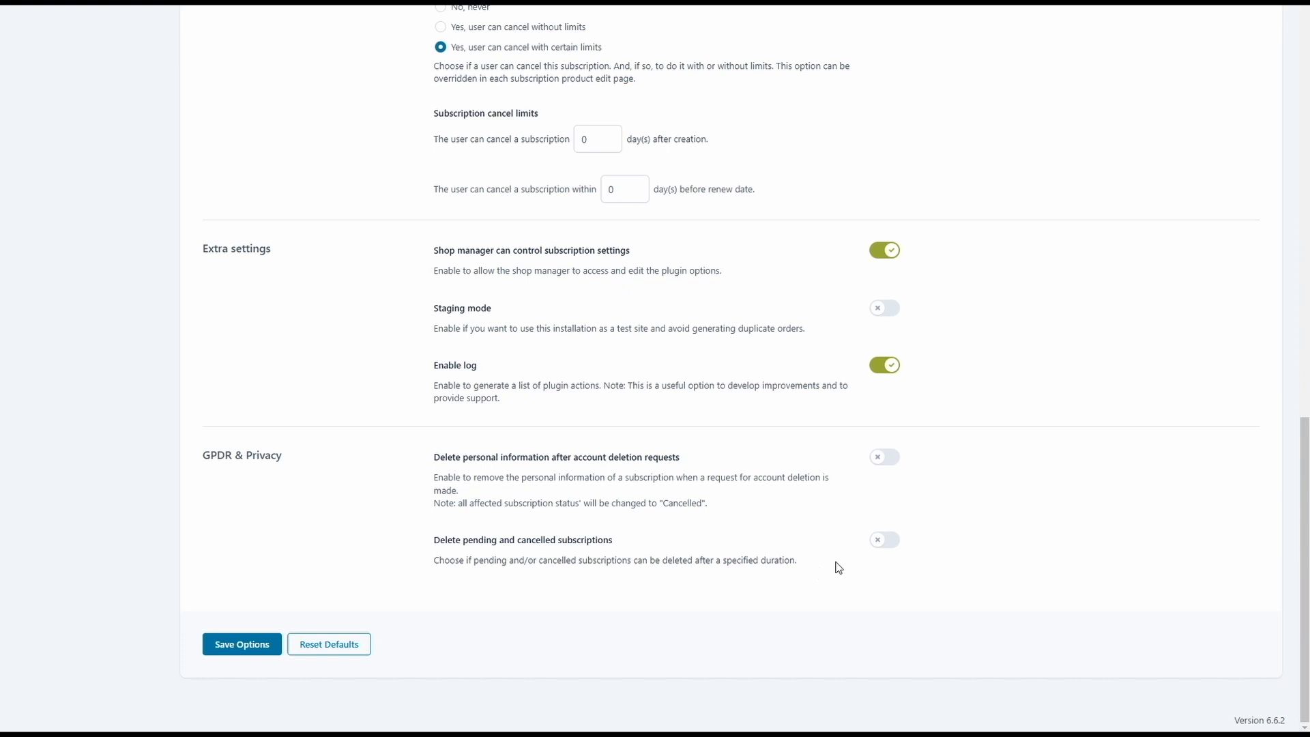
pyautogui.click(885, 541)
pyautogui.click(568, 627)
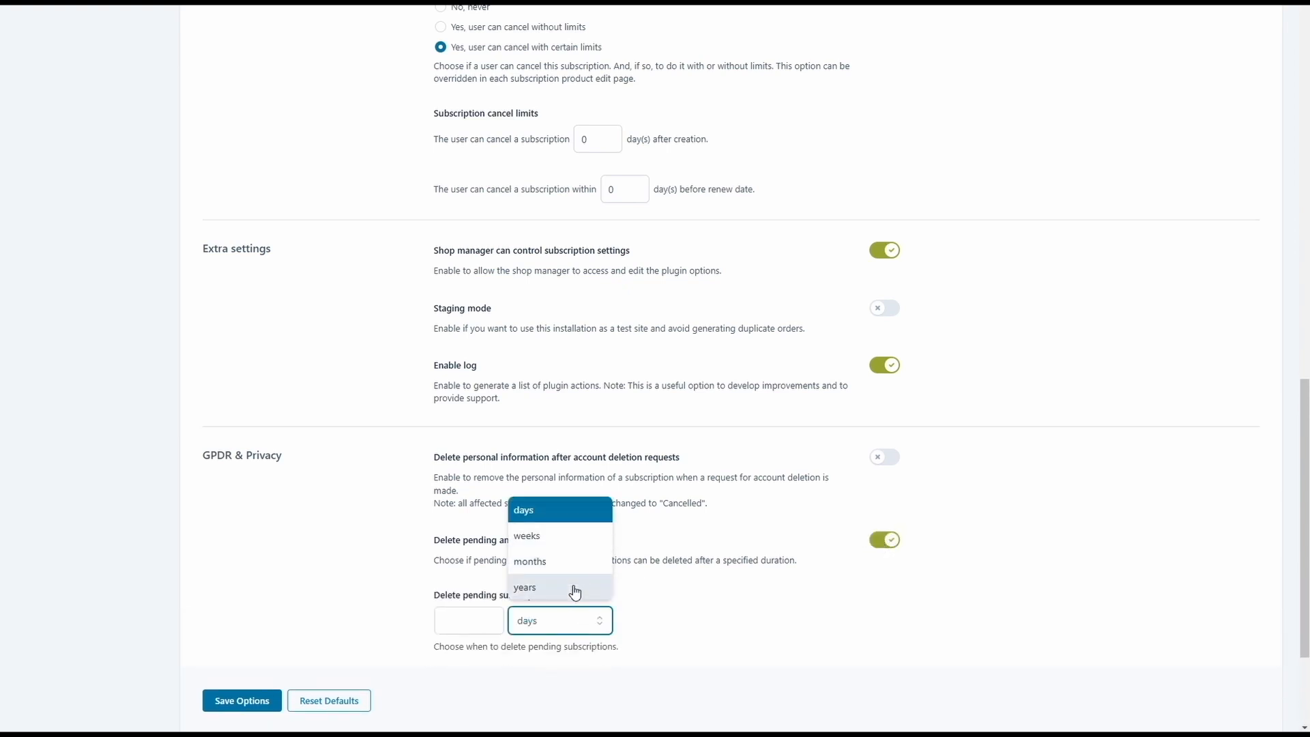
pyautogui.click(580, 625)
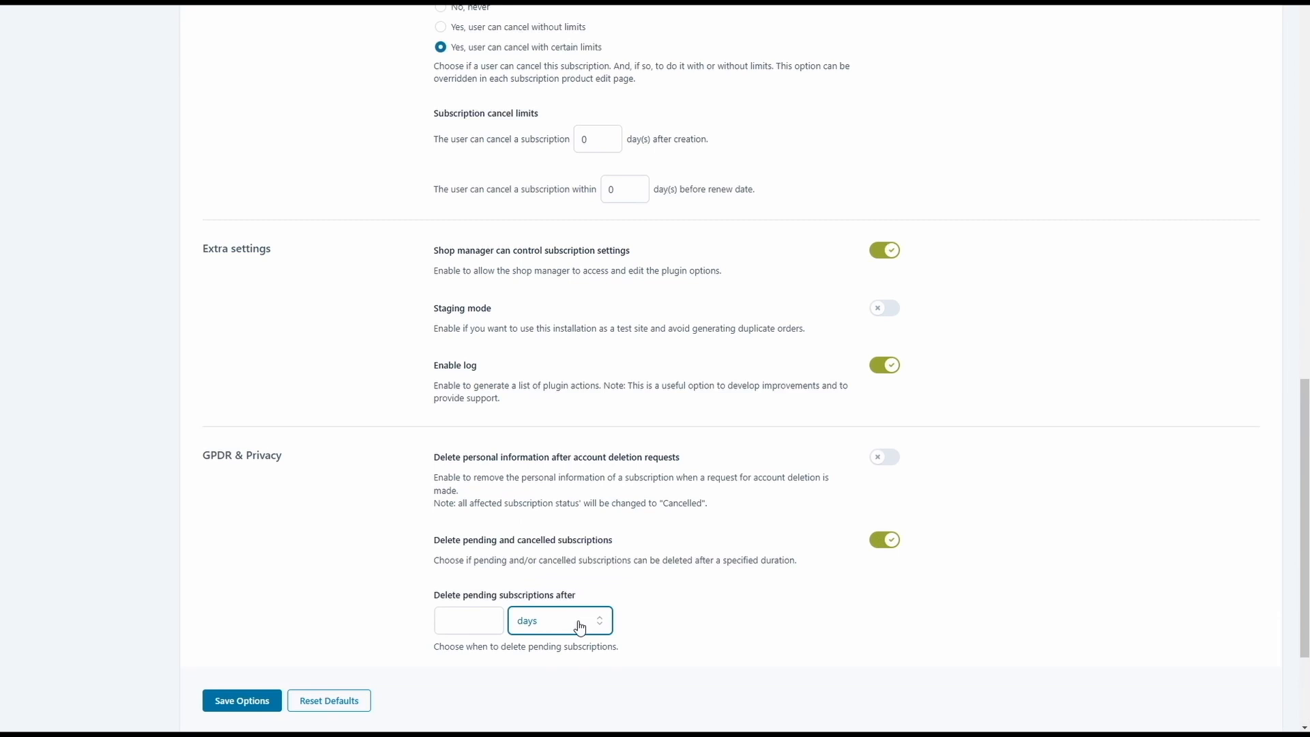
pyautogui.scroll(-3, 580, 622)
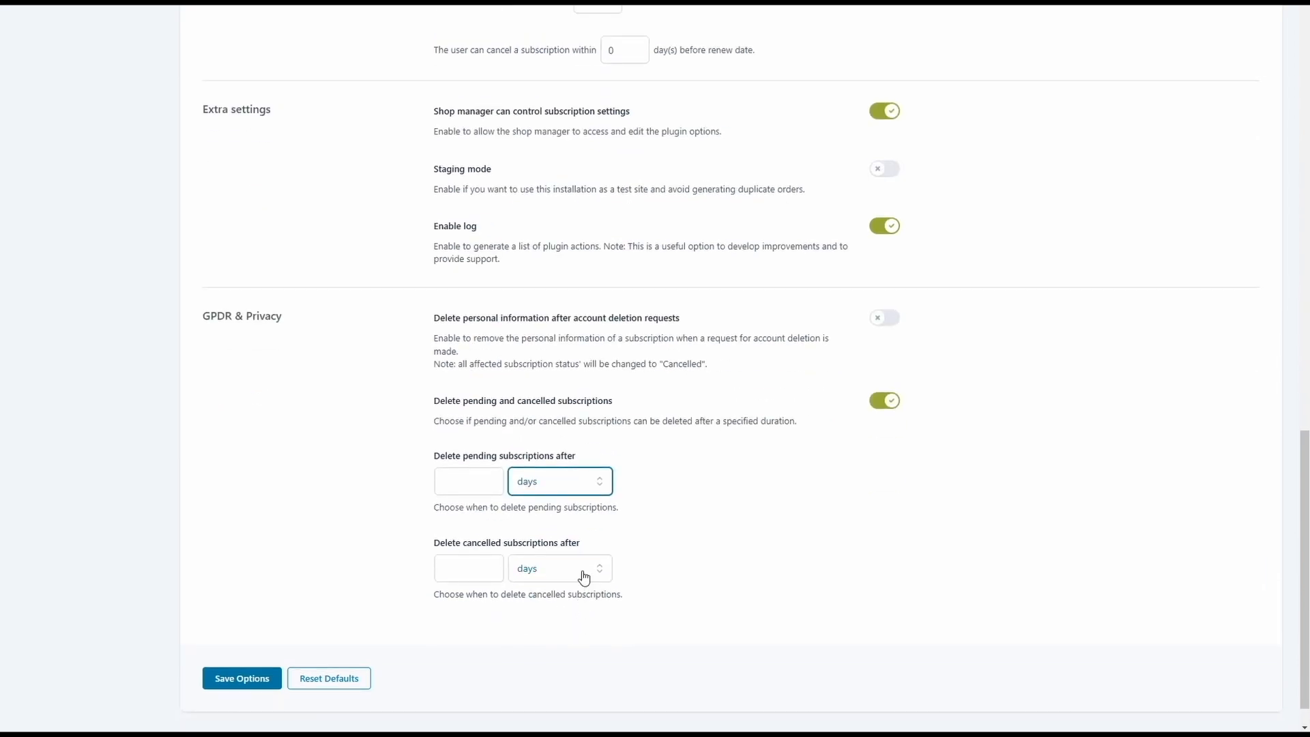
# - Open the Customization settings and review the labels and colors for the product page, cart, checkout and subscription statuses
pyautogui.scroll(12, 584, 578)
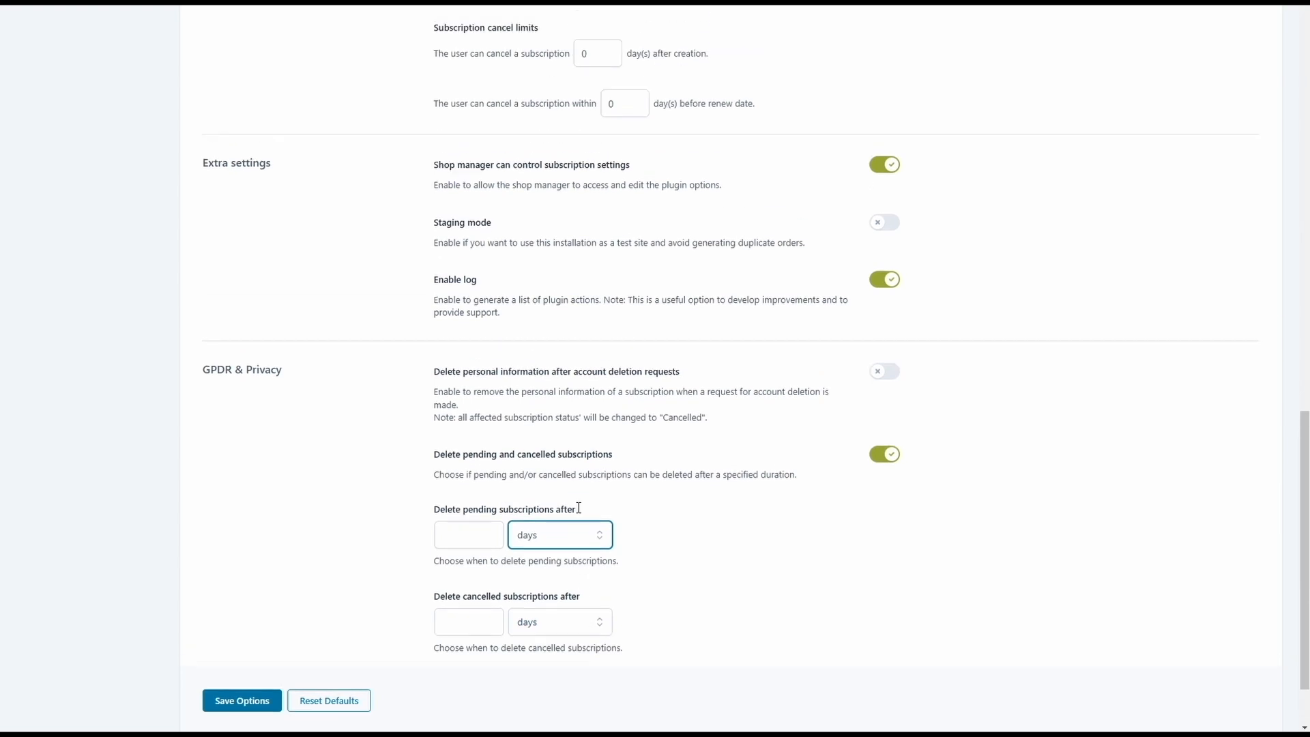
pyautogui.scroll(3, 546, 615)
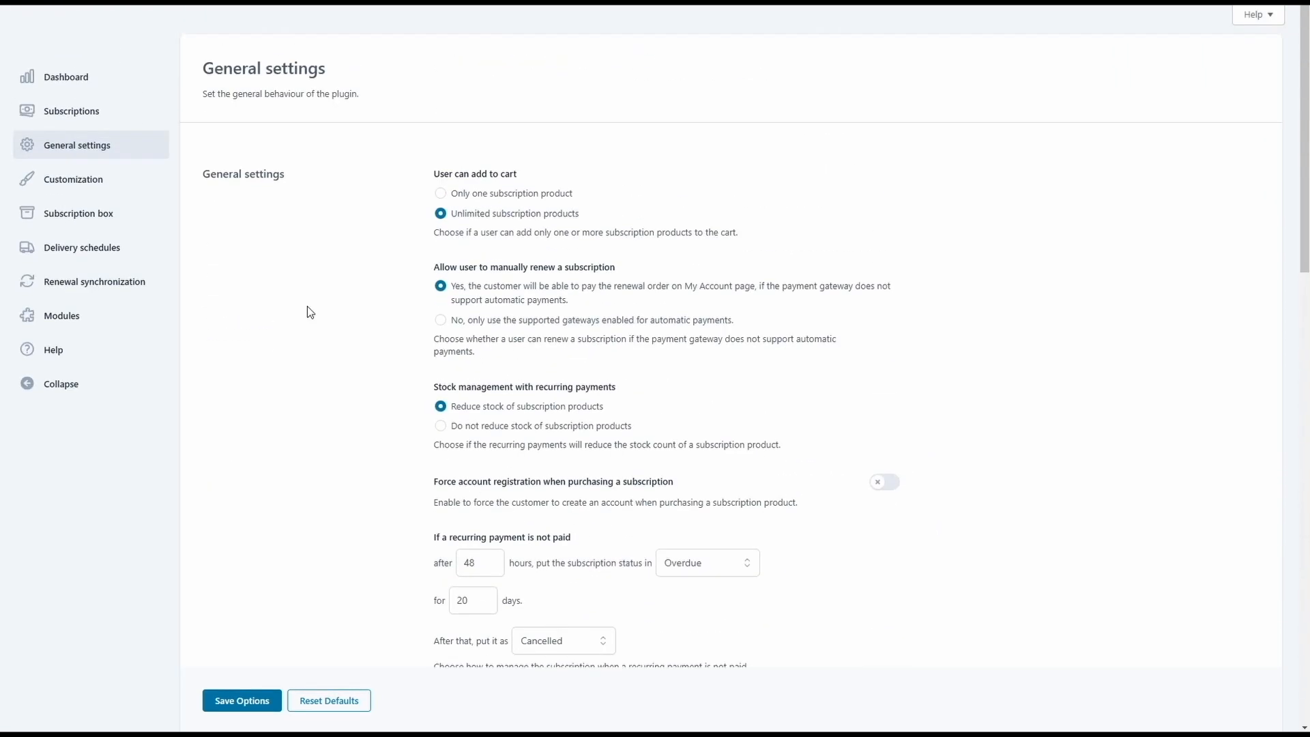
pyautogui.click(126, 182)
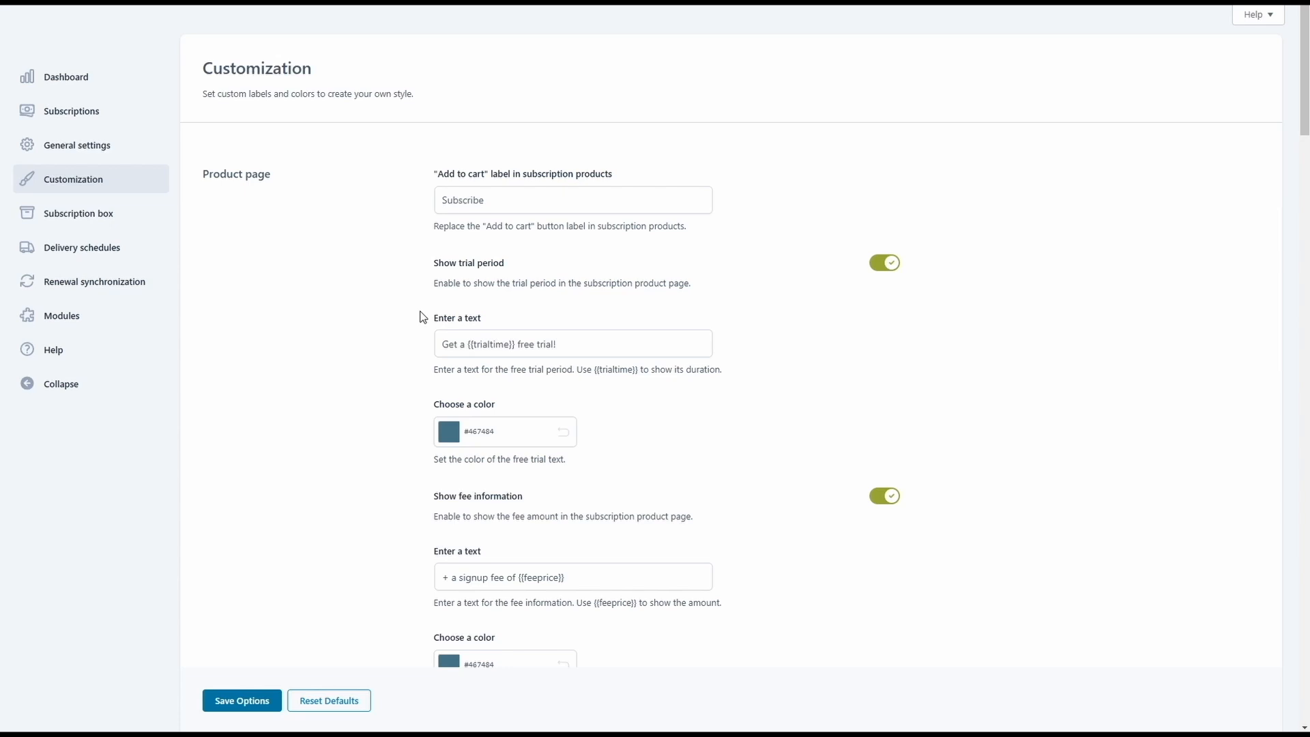
pyautogui.scroll(-8, 422, 316)
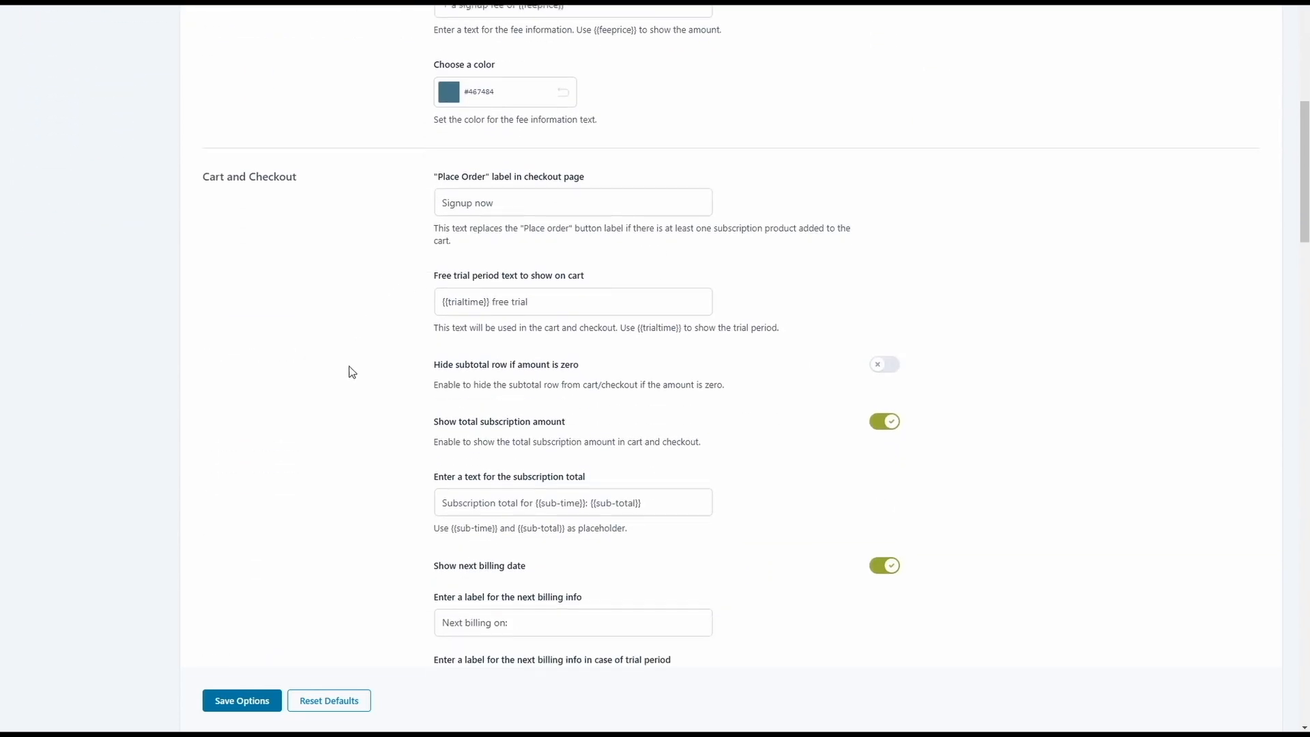
pyautogui.scroll(-3, 352, 371)
pyautogui.scroll(-2, 473, 331)
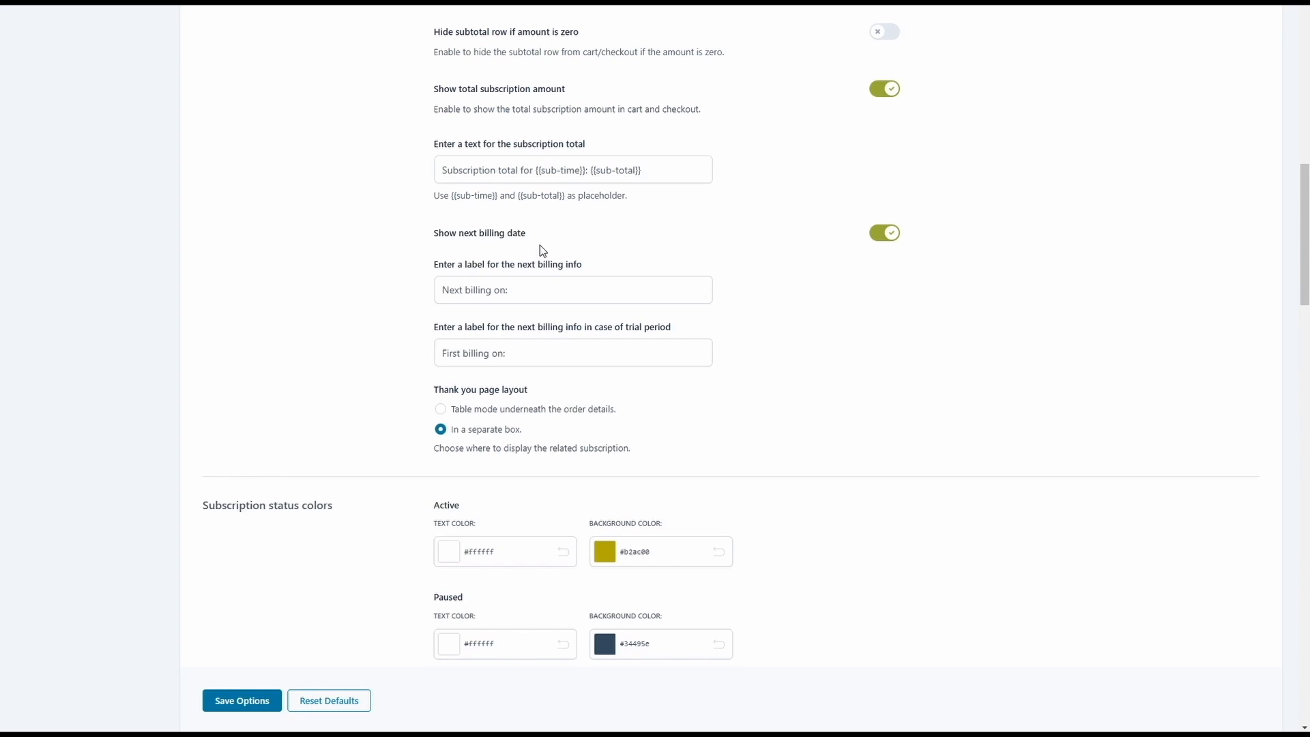
pyautogui.scroll(-5, 512, 255)
pyautogui.scroll(-3, 354, 404)
pyautogui.scroll(-4, 350, 476)
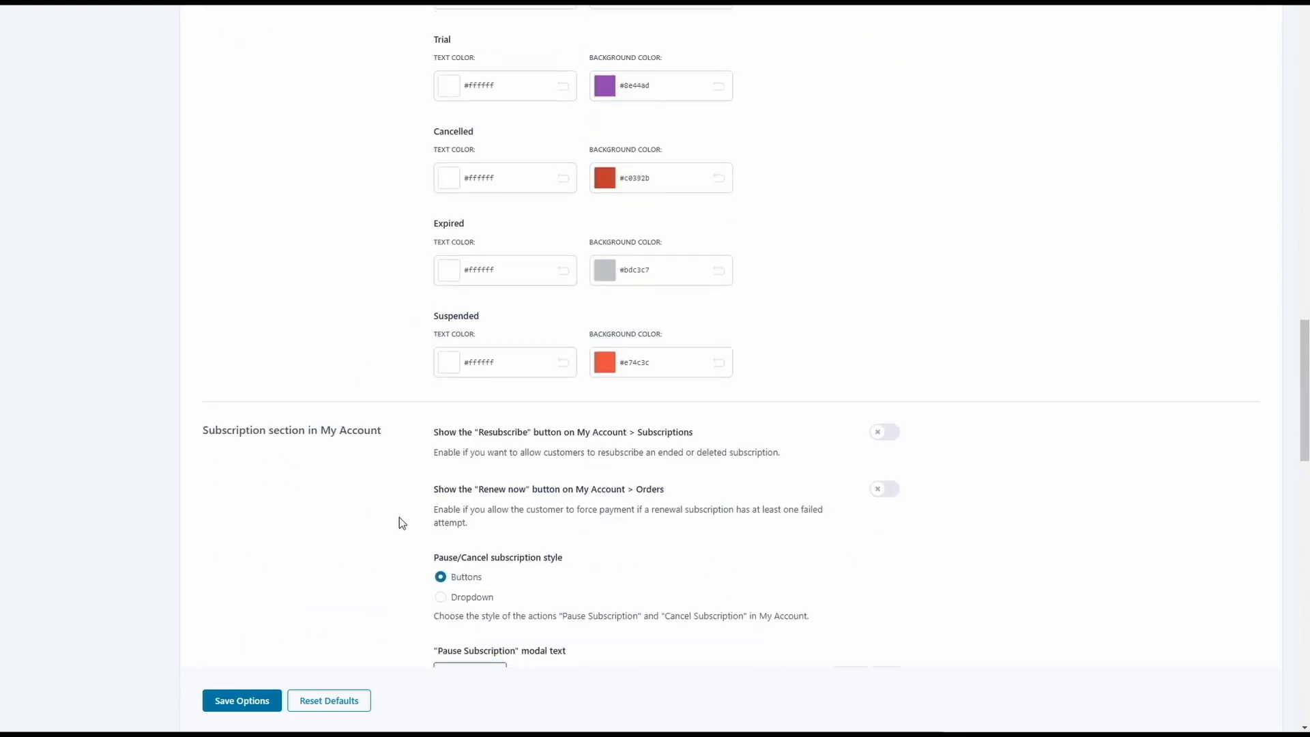
# - Enable the "Resubscribe" button on My Account > Subscriptions and look over the remaining customization options
pyautogui.scroll(-2, 622, 236)
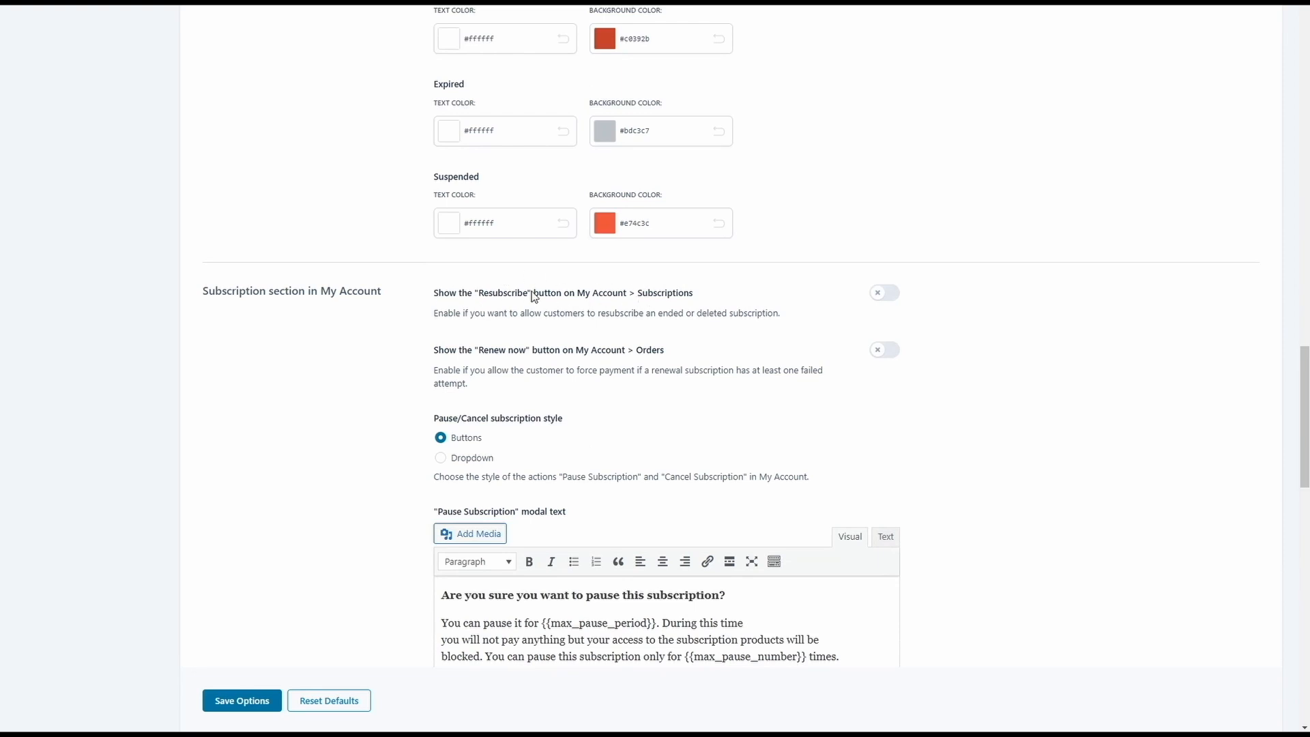
pyautogui.click(882, 294)
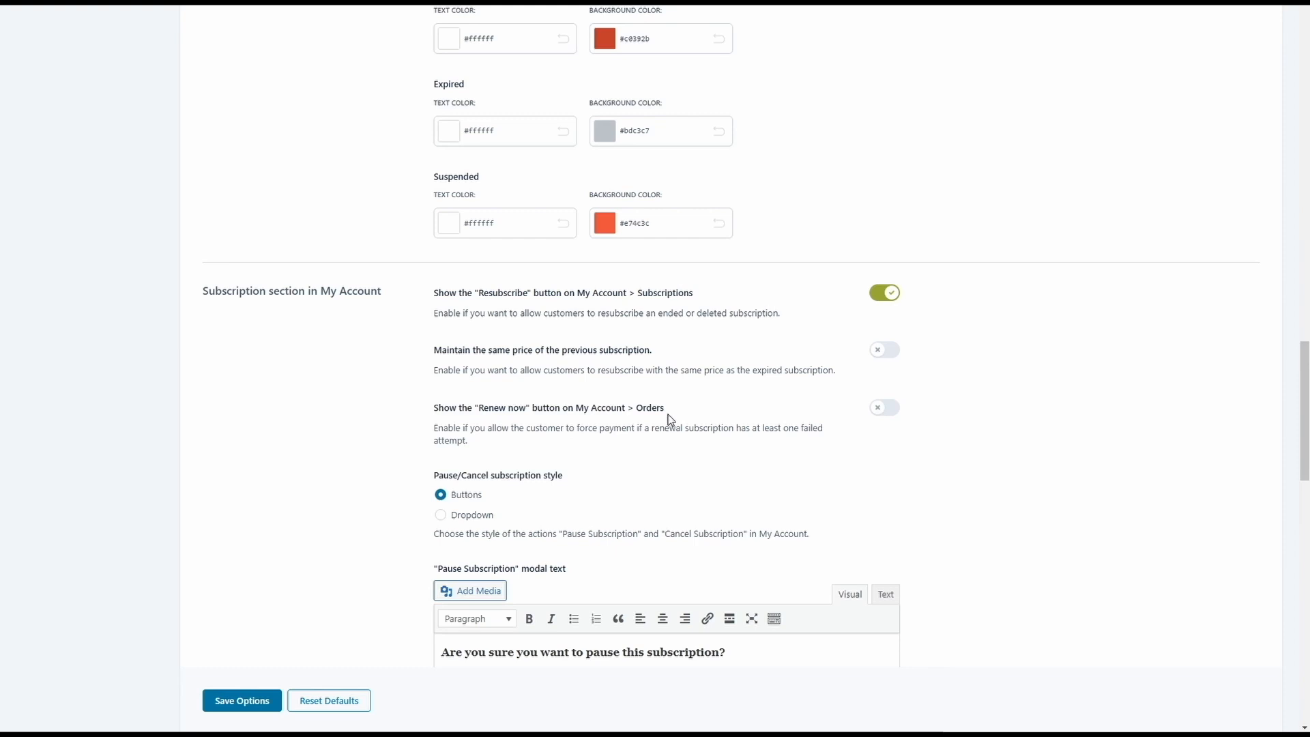
pyautogui.scroll(-9, 669, 420)
pyautogui.scroll(5, 652, 573)
pyautogui.scroll(20, 652, 573)
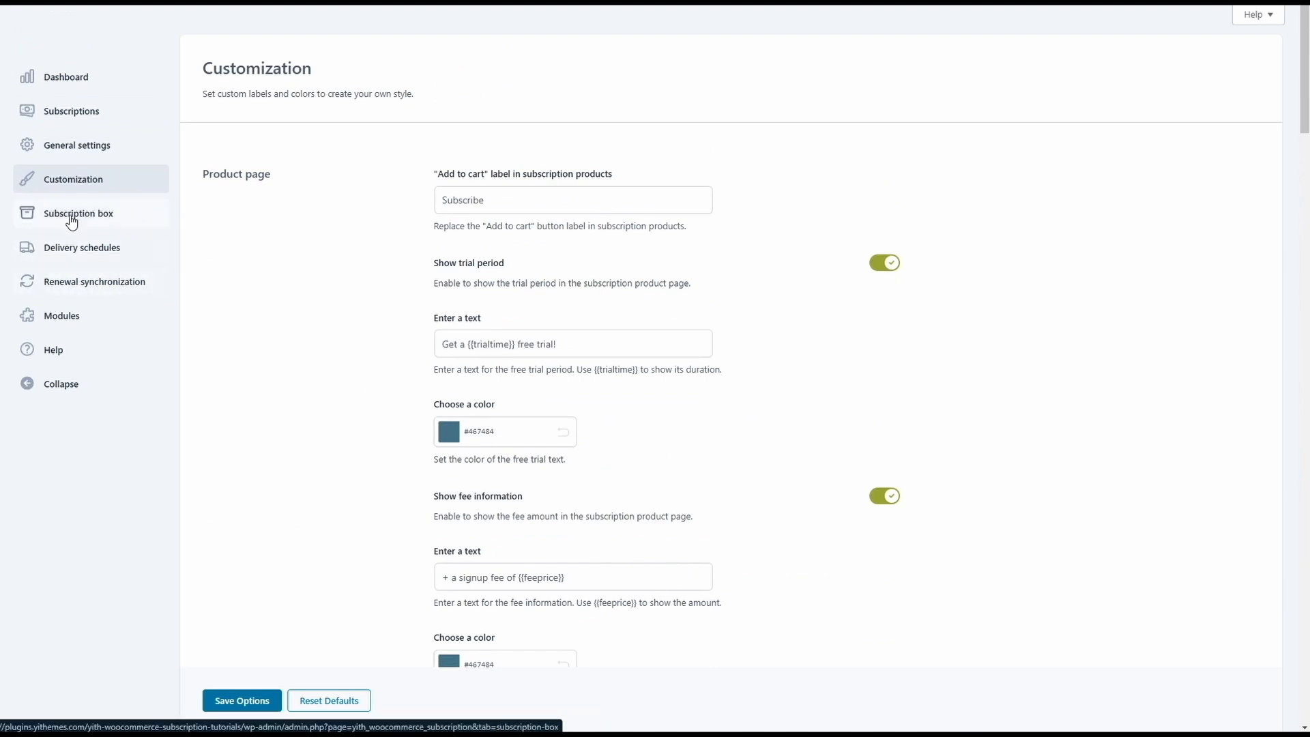
# - View the extra modules and start creating a box for the Pastry Box – Weekly Subscription product in the shop
pyautogui.click(61, 320)
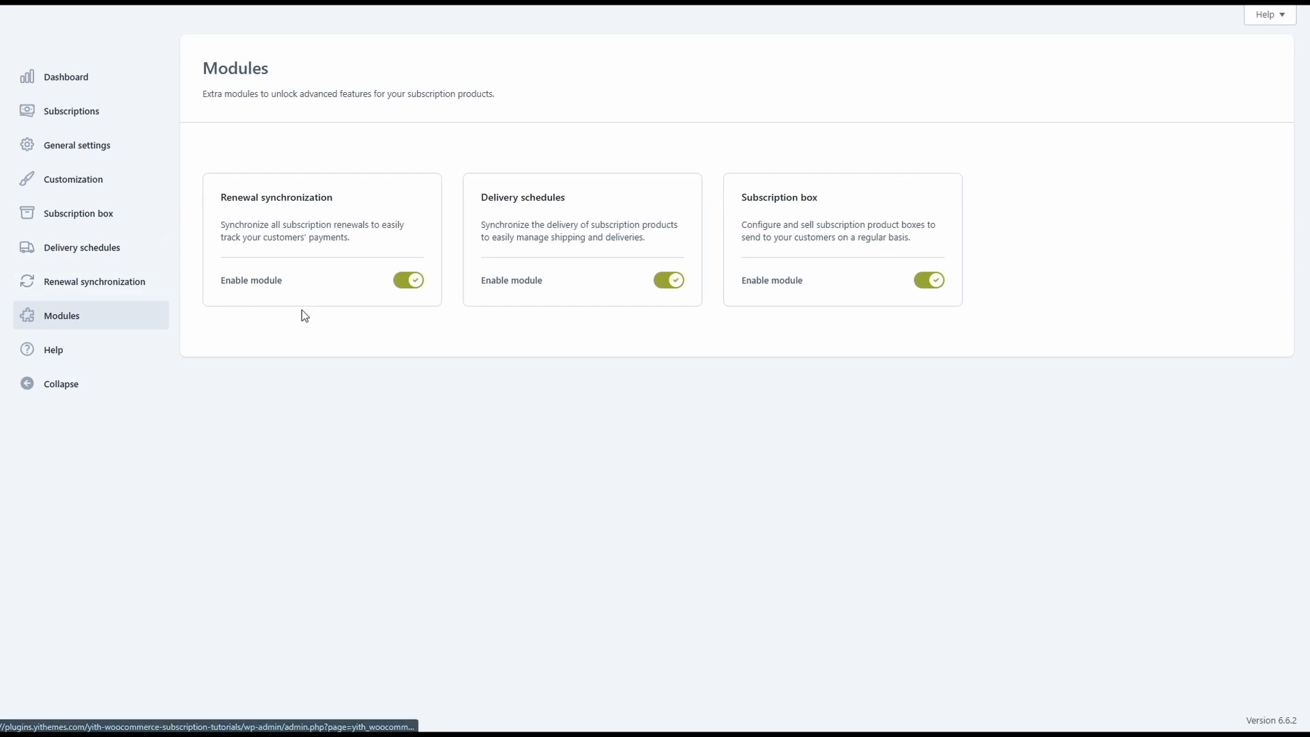
pyautogui.click(100, 214)
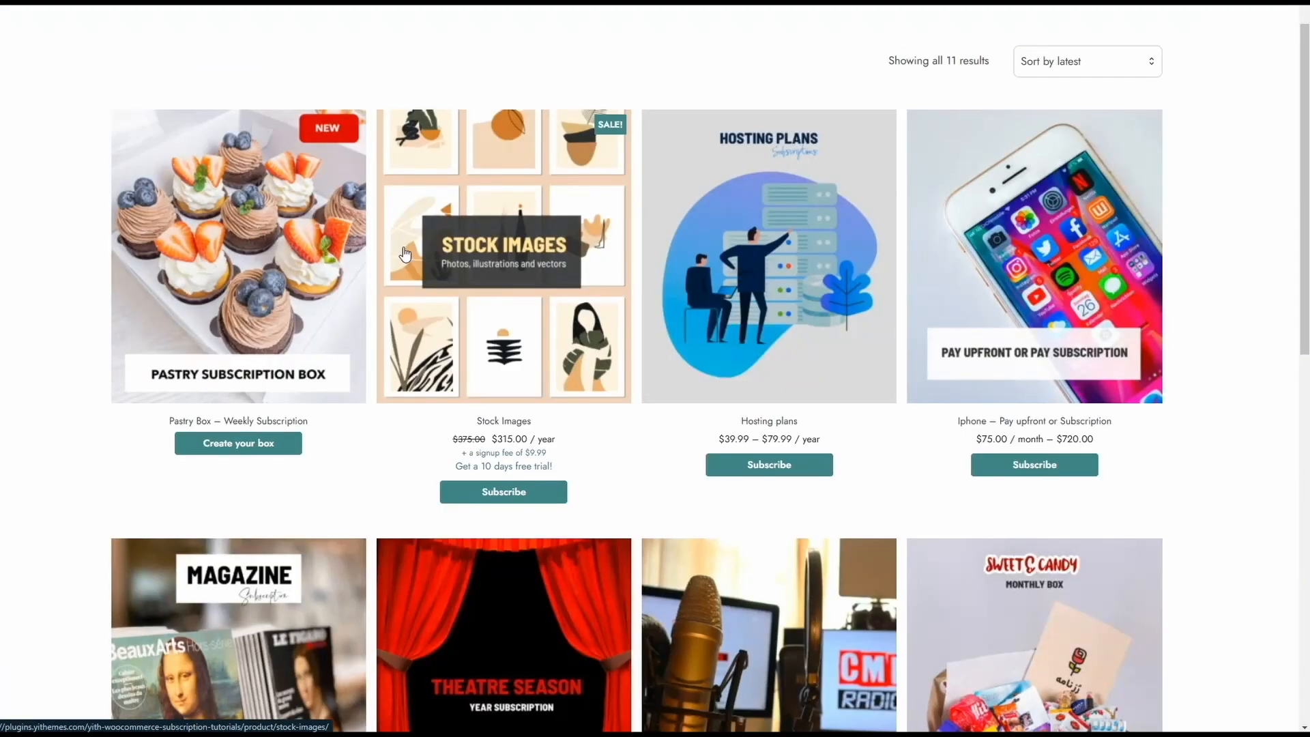
pyautogui.click(312, 326)
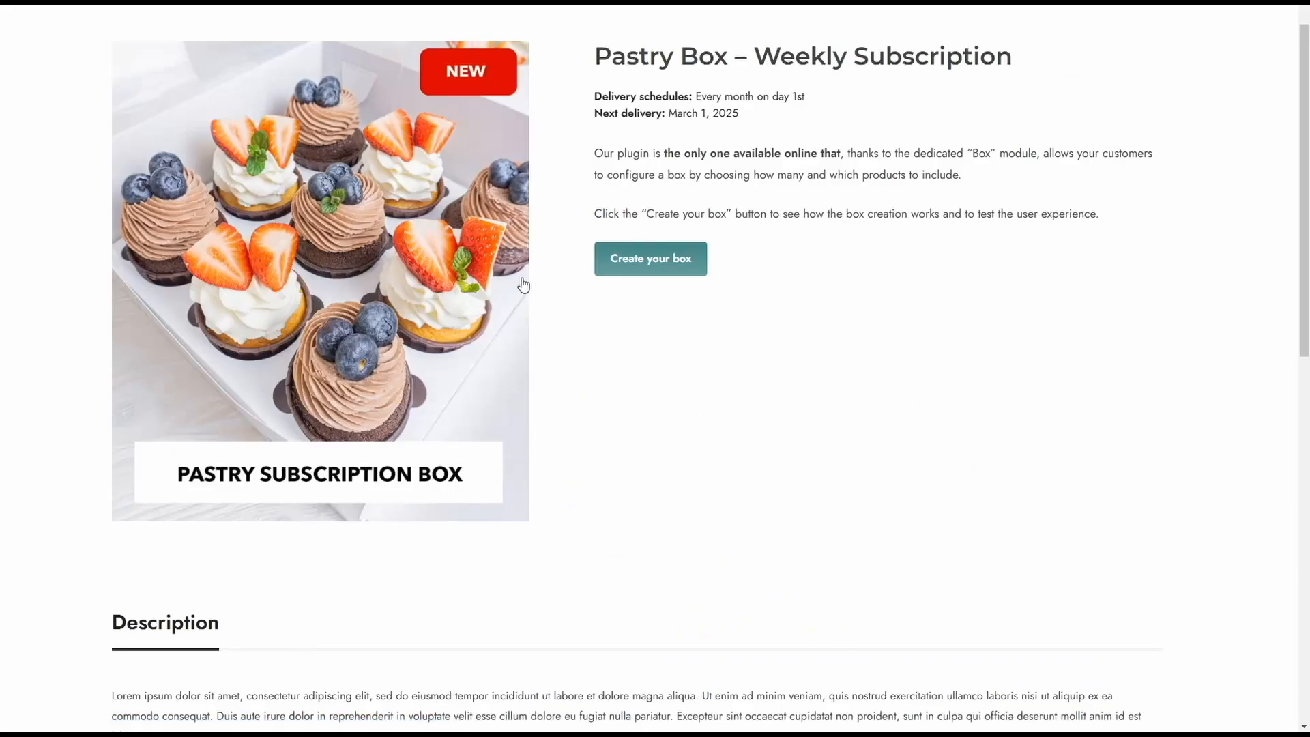
pyautogui.click(650, 272)
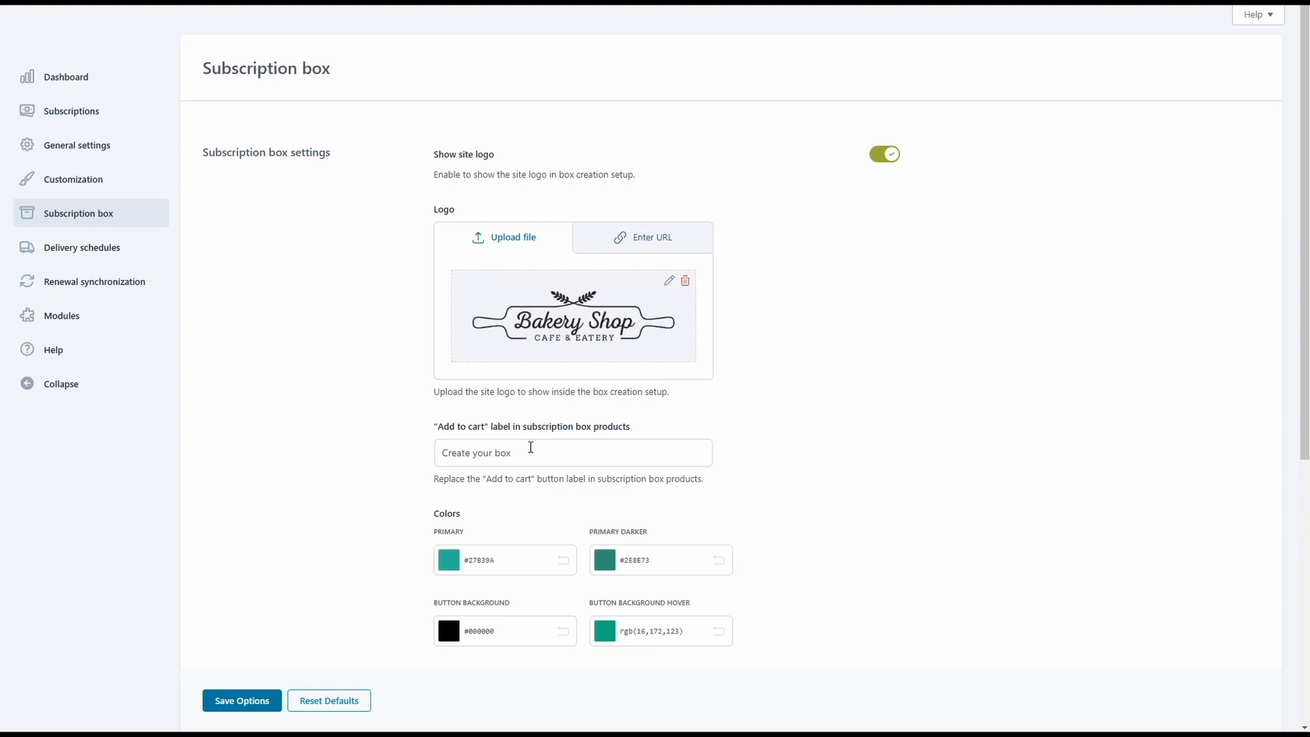
# - Review the subscription box settings for colors, pagination and customer editing of box content
pyautogui.scroll(-6, 530, 447)
pyautogui.scroll(-1, 428, 371)
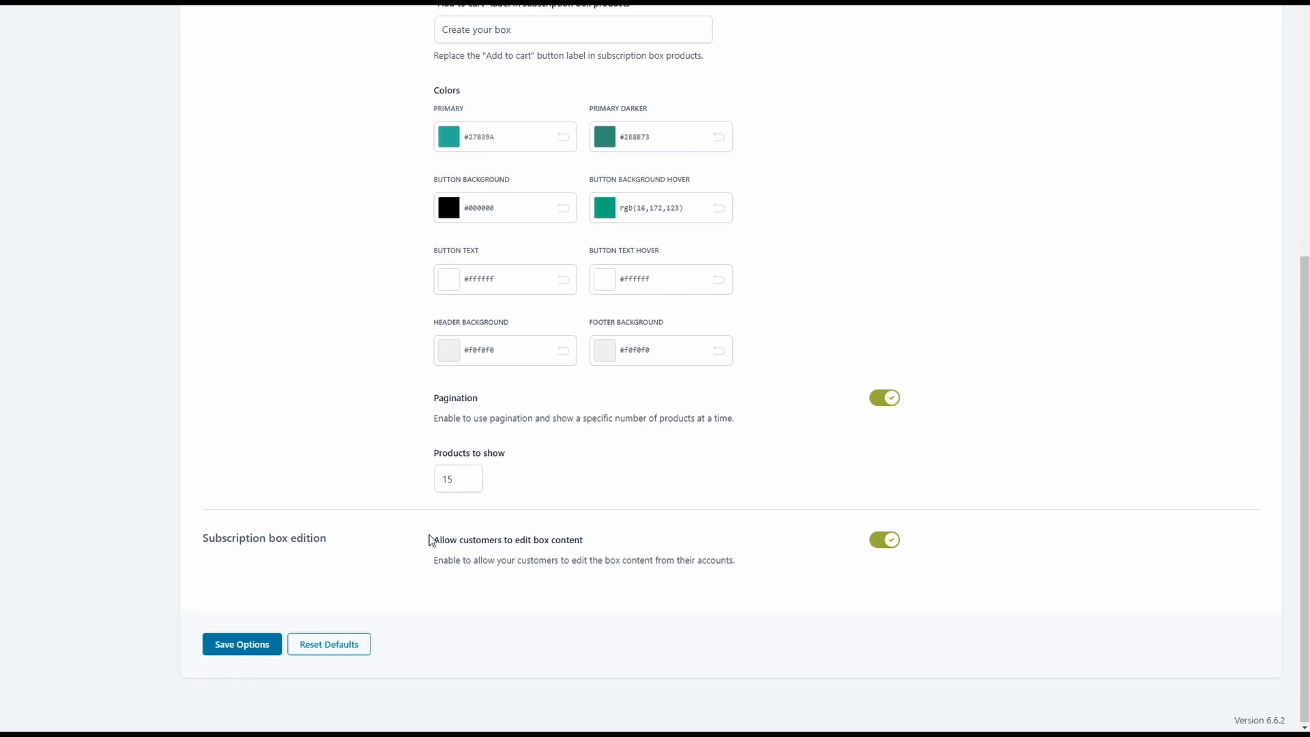
pyautogui.scroll(6, 430, 541)
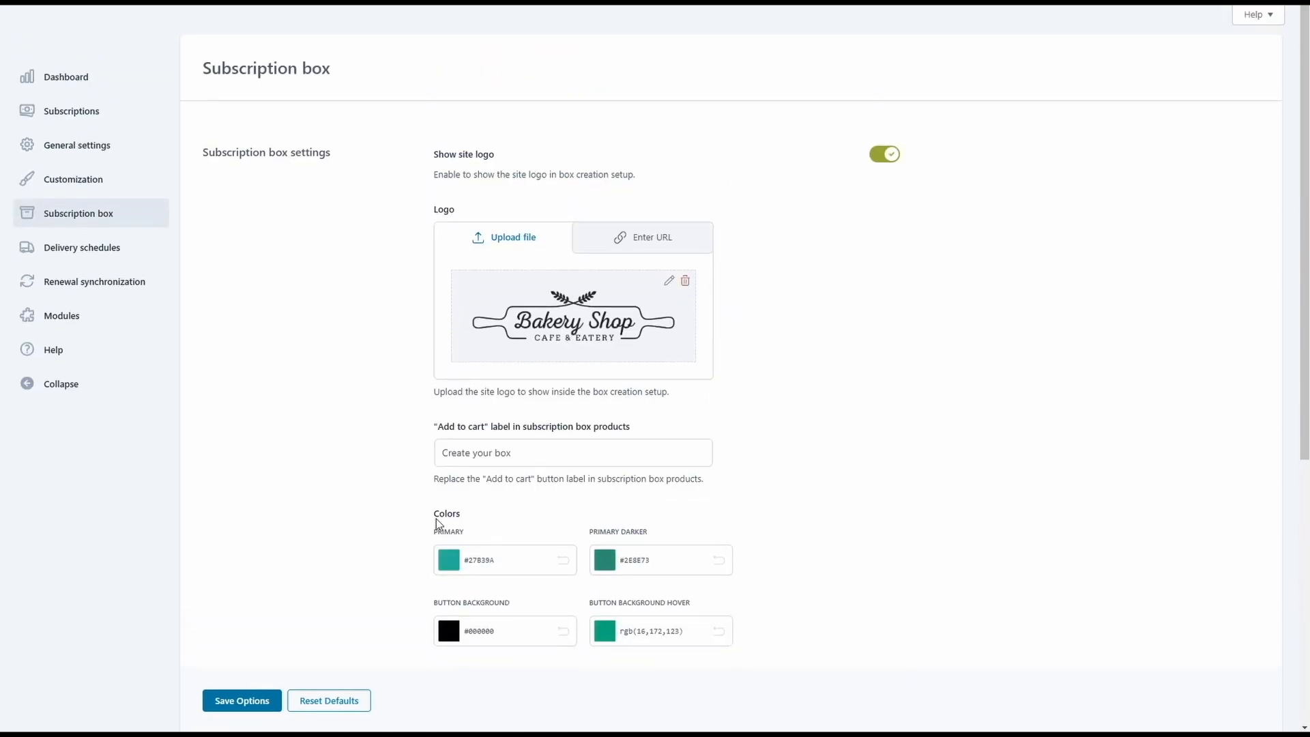
# - Open the list of all delivery schedules and check the delivery statuses available for the September 1, 2025 shipment
pyautogui.click(139, 258)
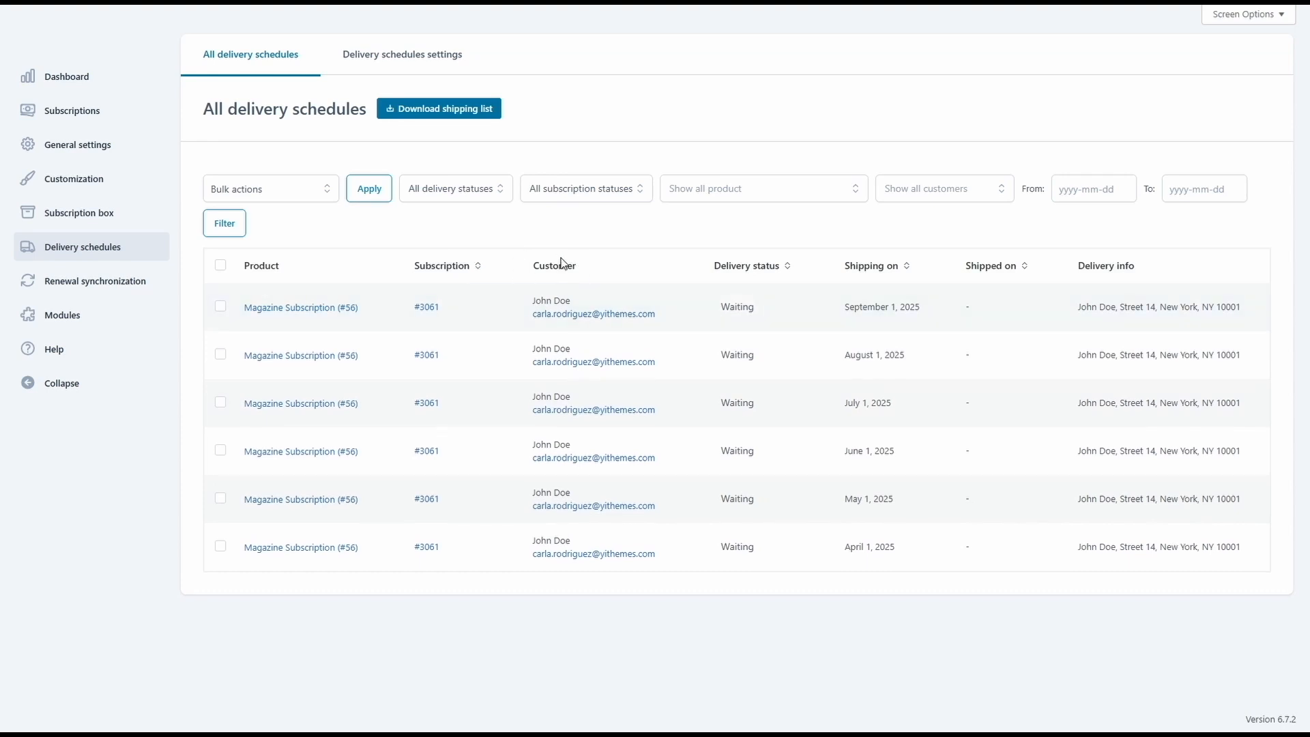
pyautogui.click(737, 265)
pyautogui.click(783, 309)
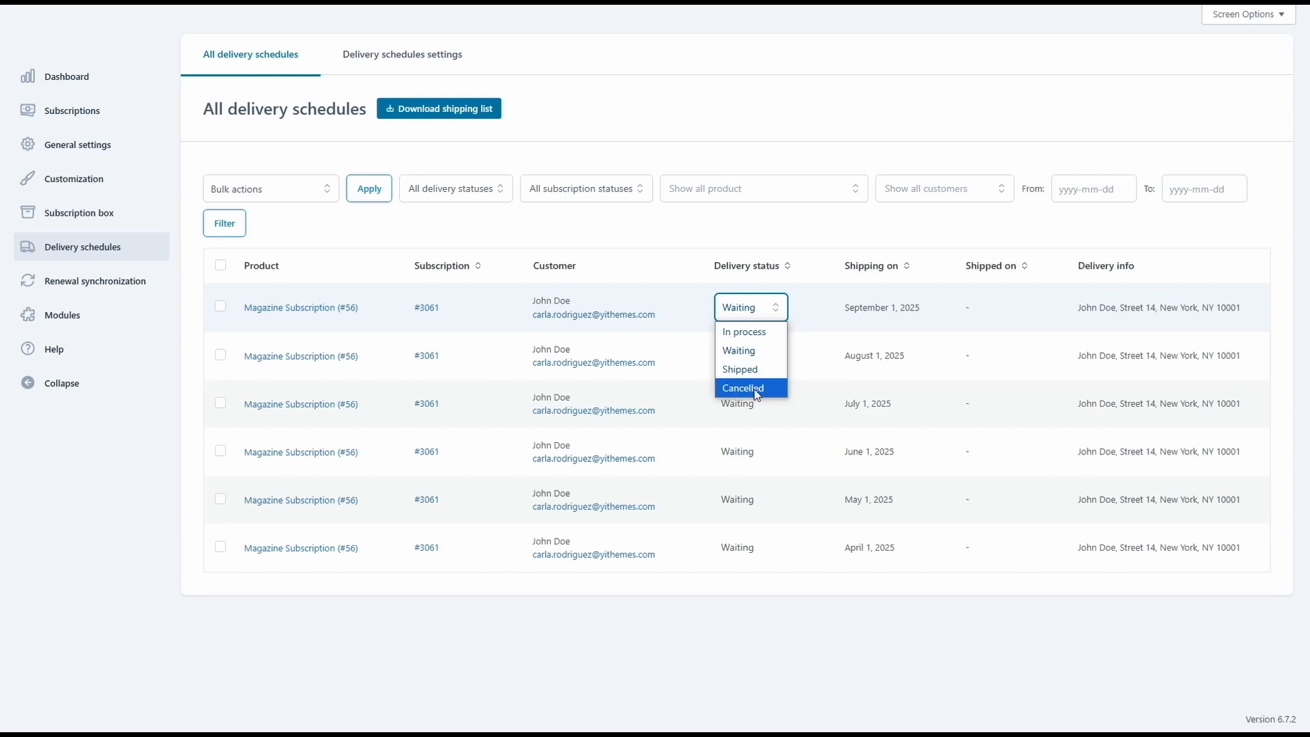
pyautogui.click(764, 310)
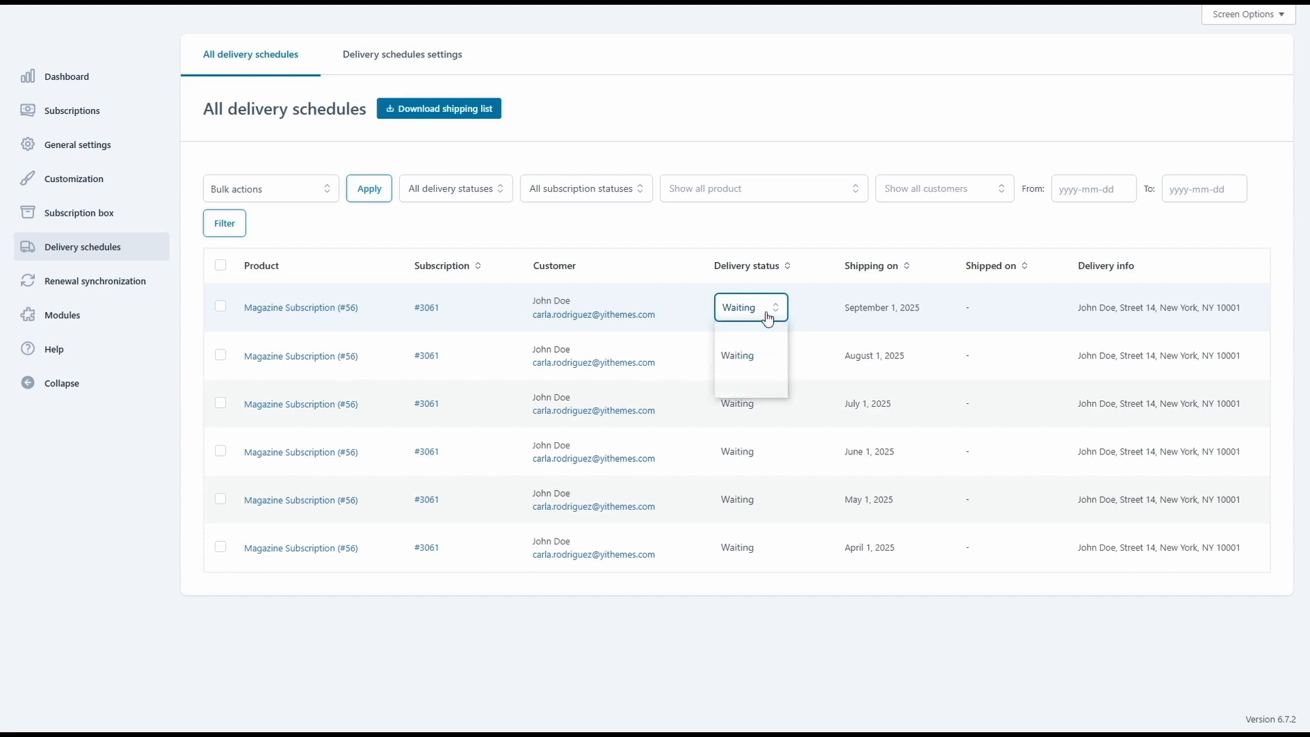
# - Choose In process as the delivery status to filter the delivery schedules by
pyautogui.click(457, 196)
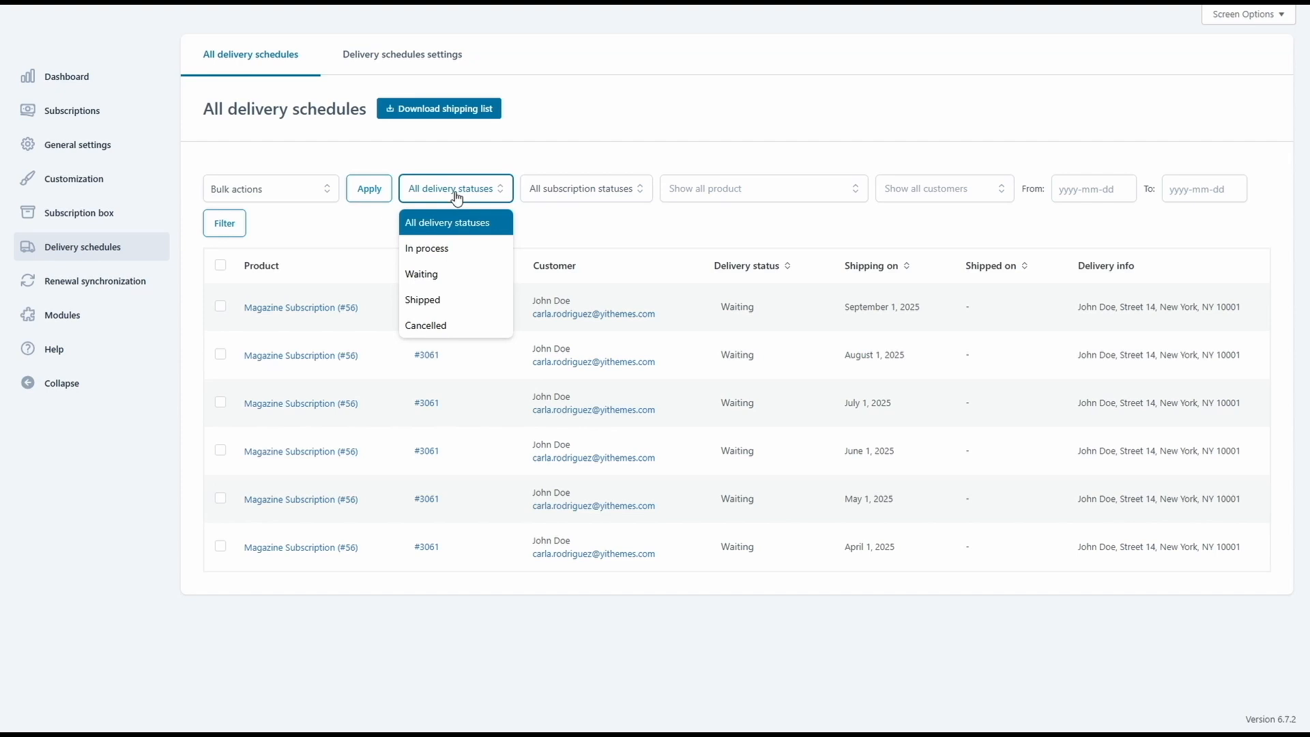
pyautogui.click(457, 248)
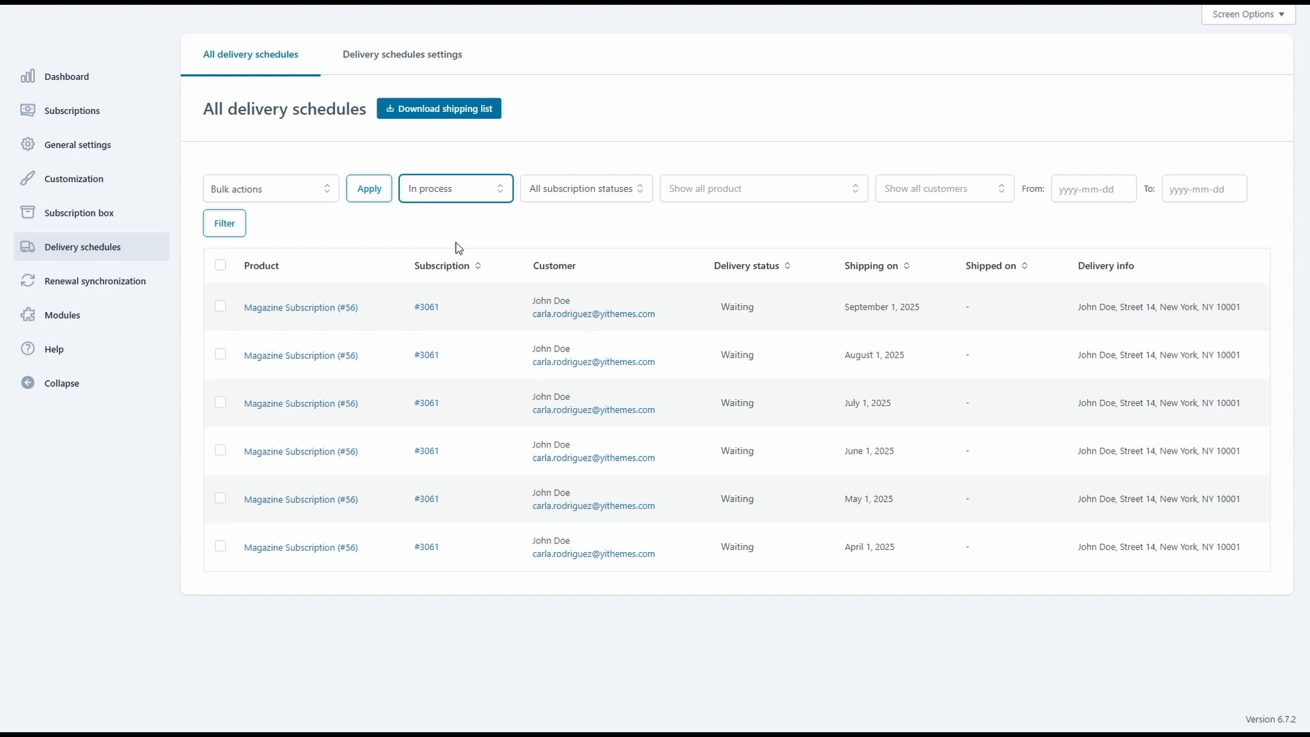
# - Check the status choices of the September 1, 2025 delivery and the bulk actions offered for delivery schedules
pyautogui.click(778, 311)
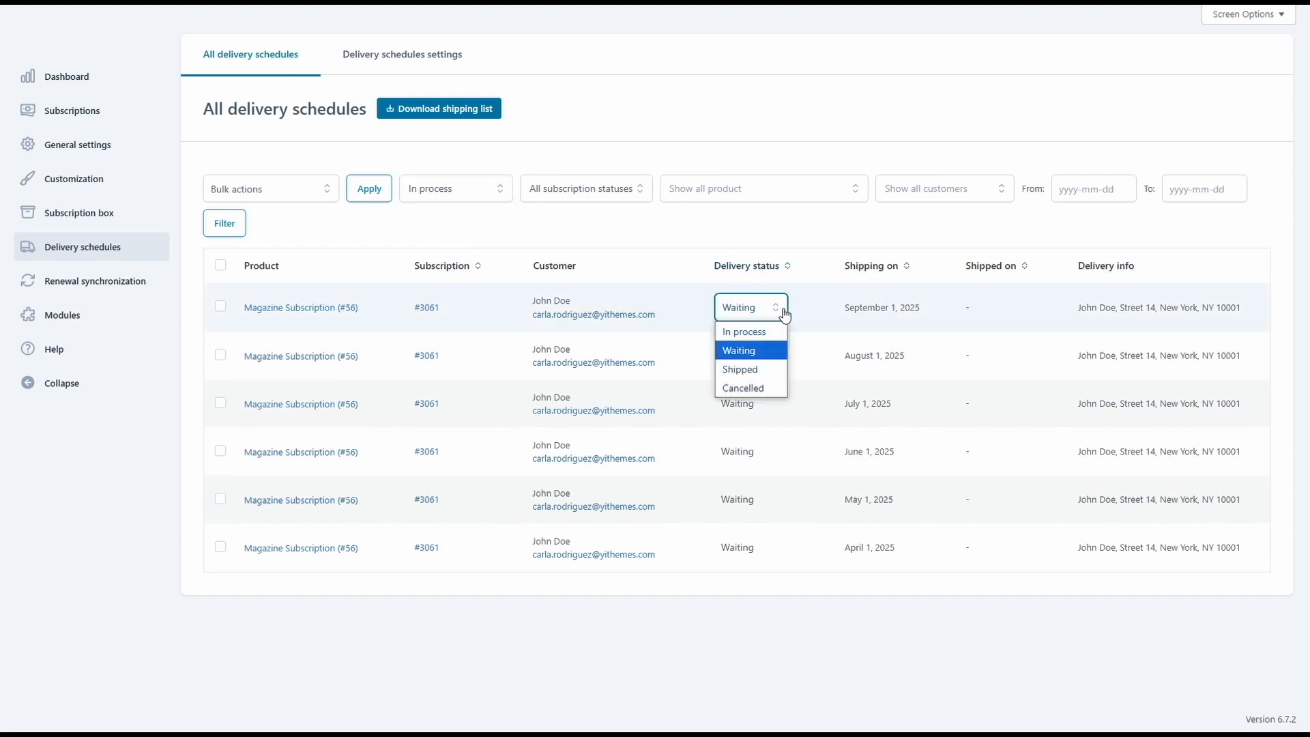
pyautogui.click(765, 365)
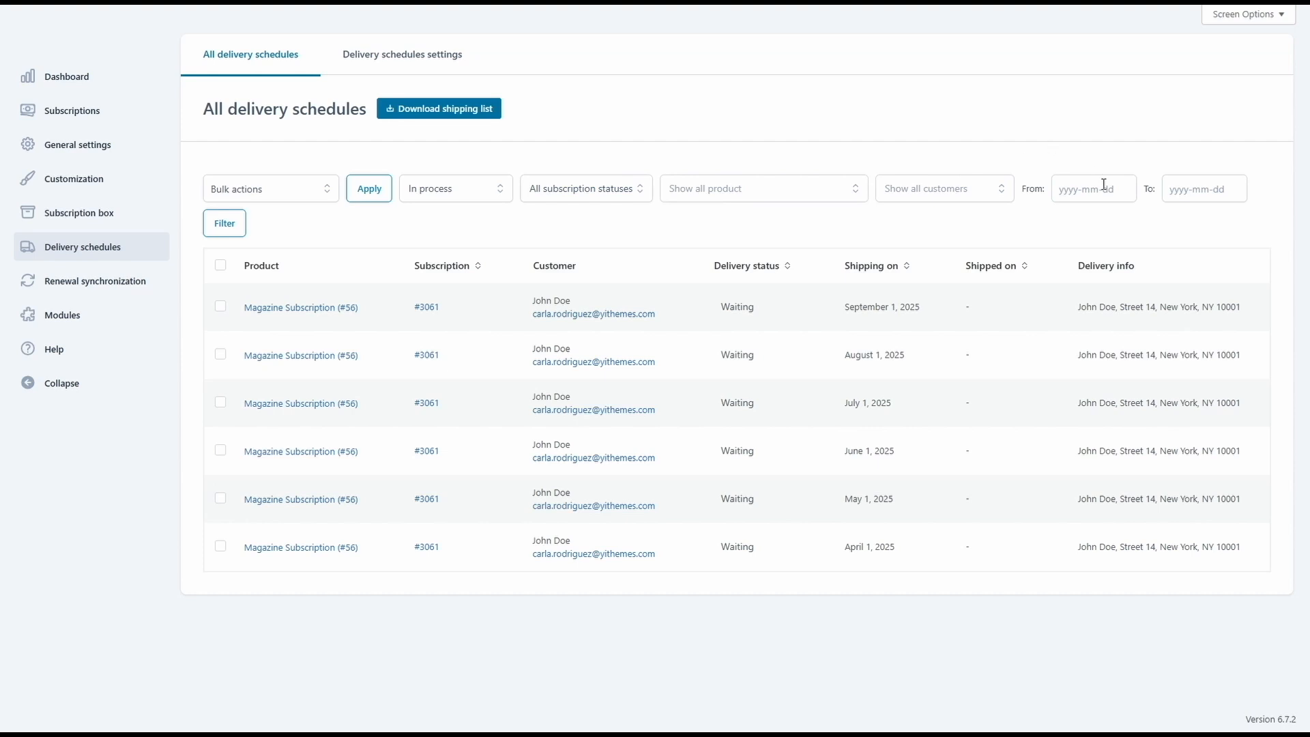
pyautogui.click(281, 189)
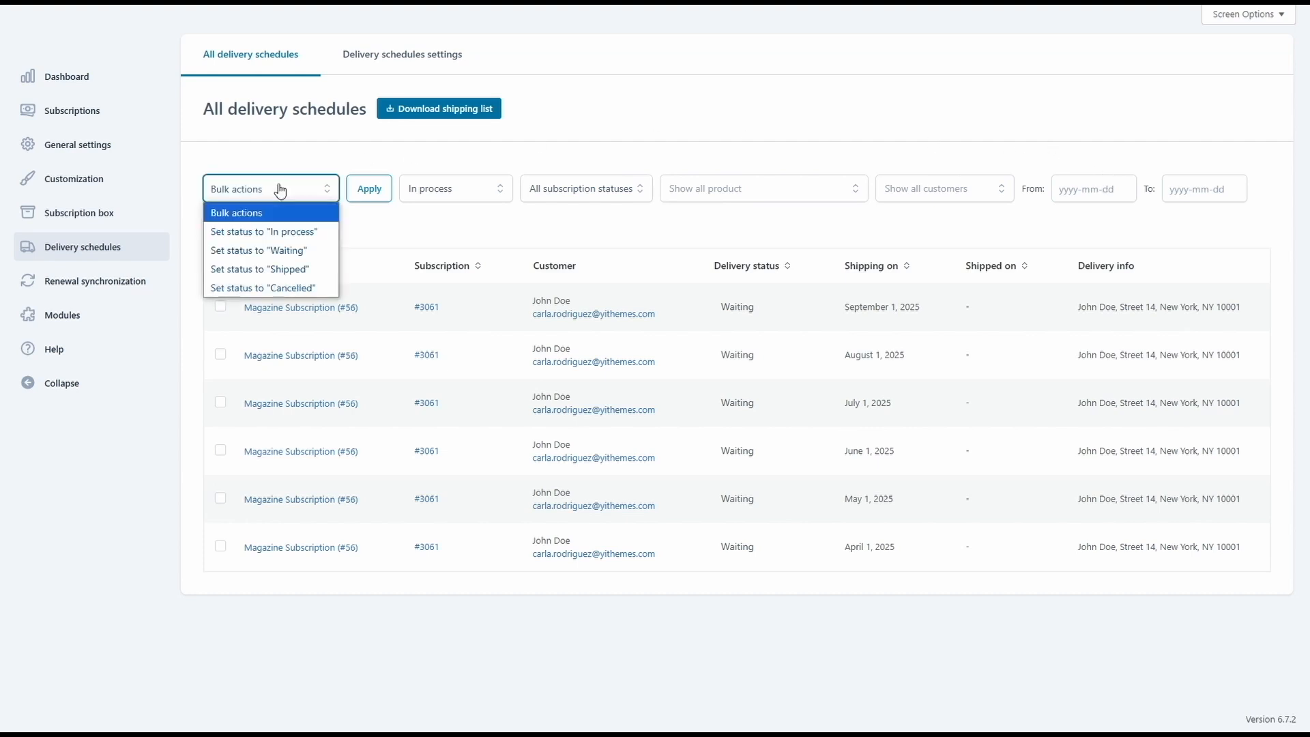
pyautogui.click(280, 190)
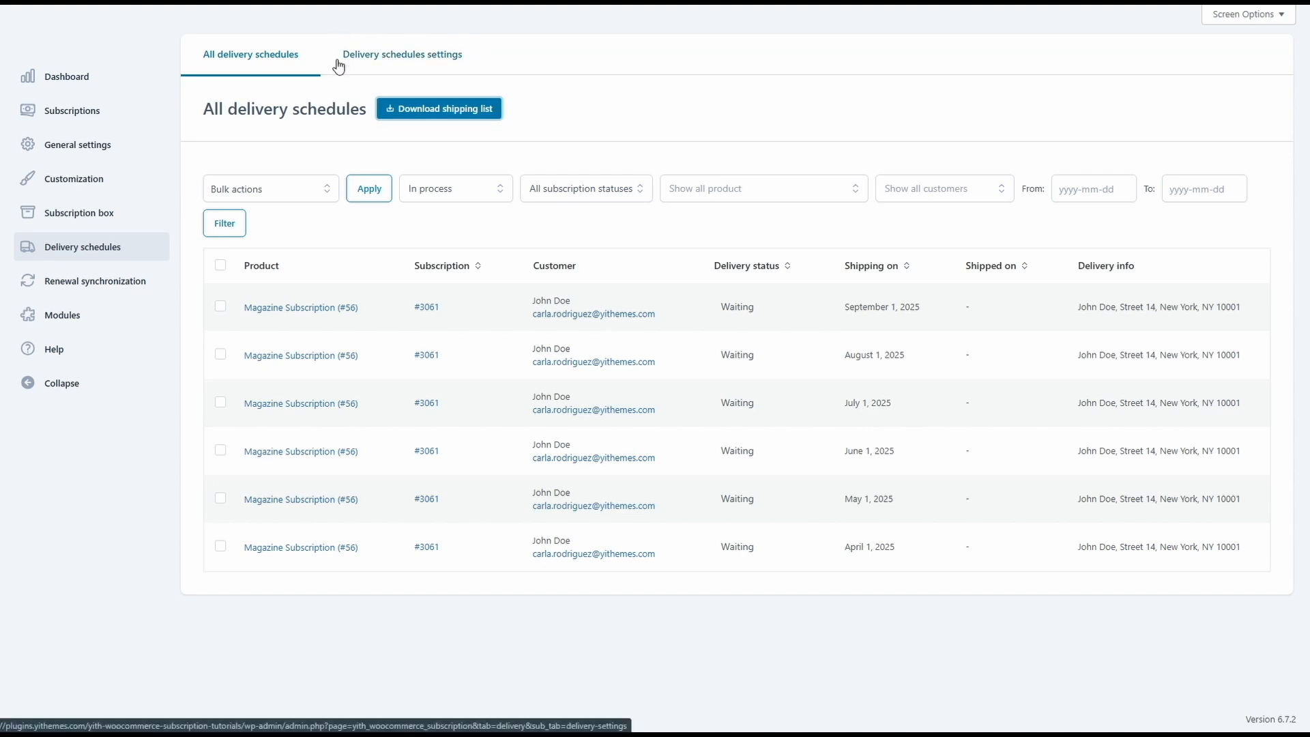
# - Open the delivery schedules settings and review the product selection, default schedule and synchronization options
pyautogui.click(410, 68)
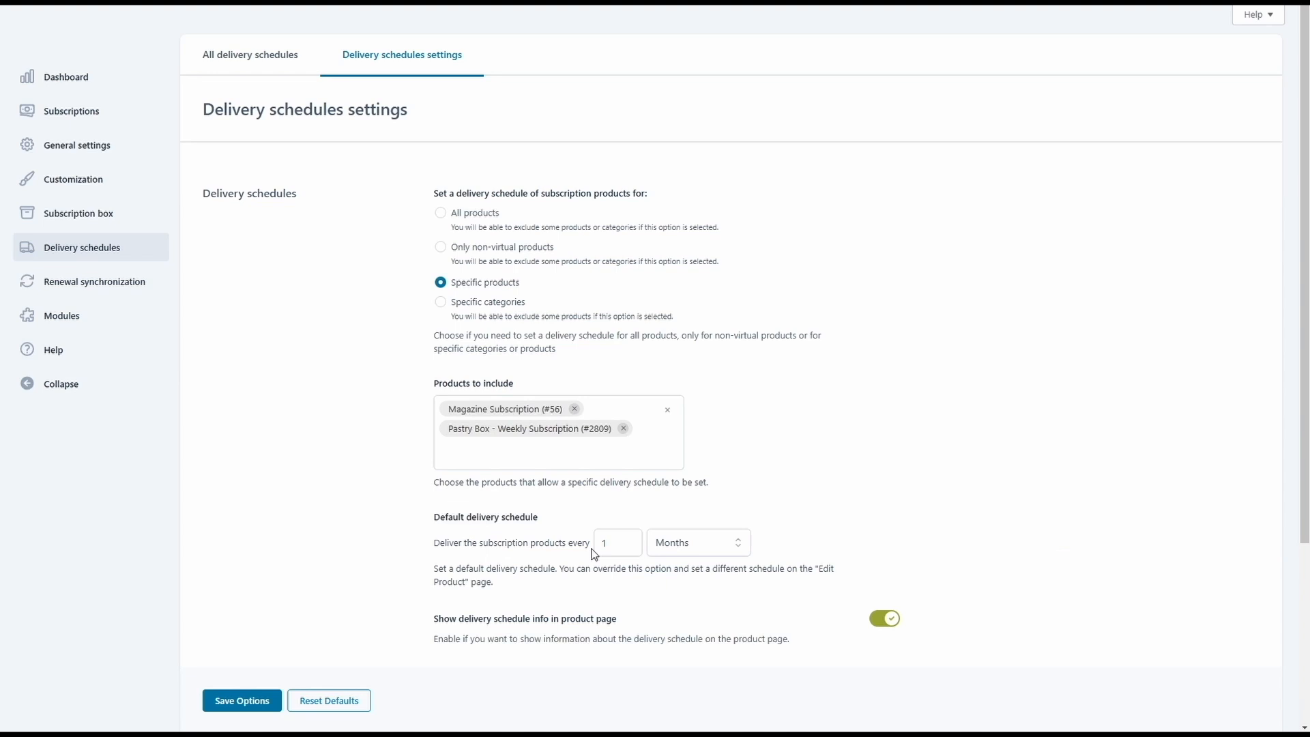
pyautogui.scroll(-4, 593, 553)
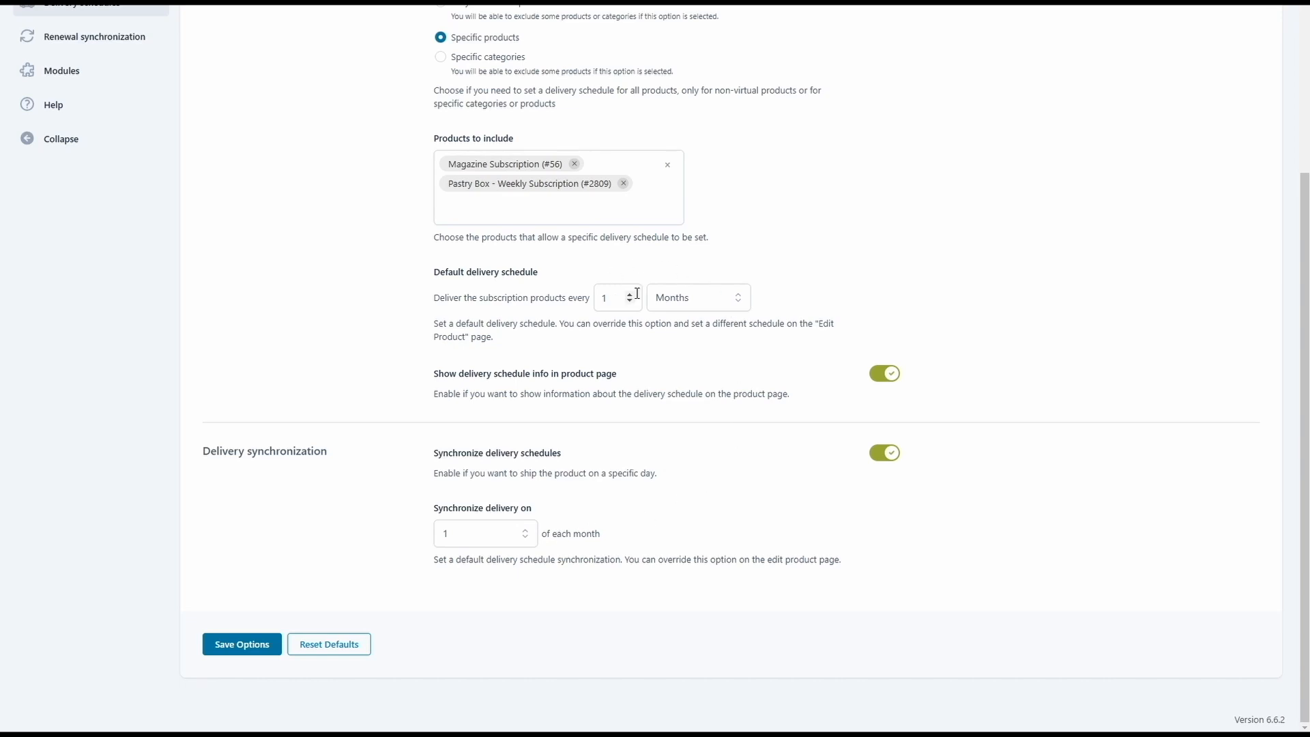
# - Try Weeks as the default delivery schedule unit and check the weekdays offered for delivery synchronization
pyautogui.click(687, 304)
pyautogui.click(687, 358)
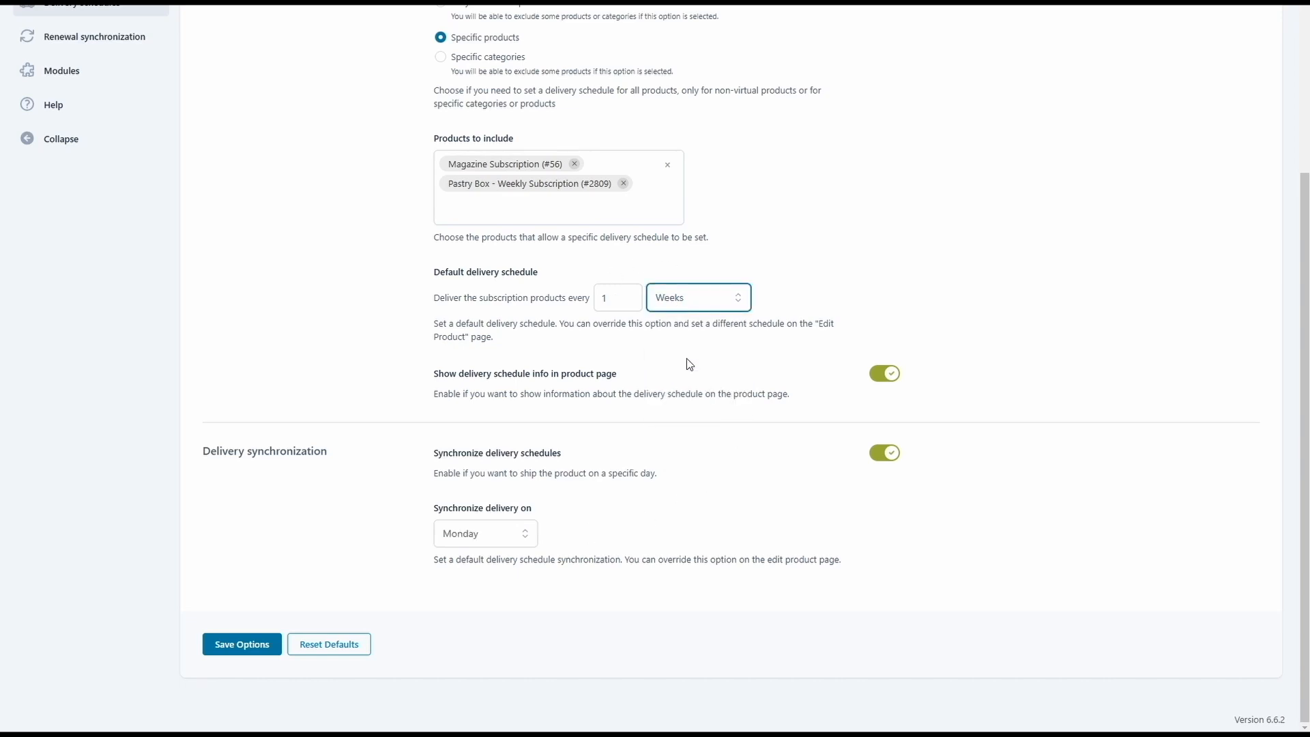
pyautogui.click(503, 546)
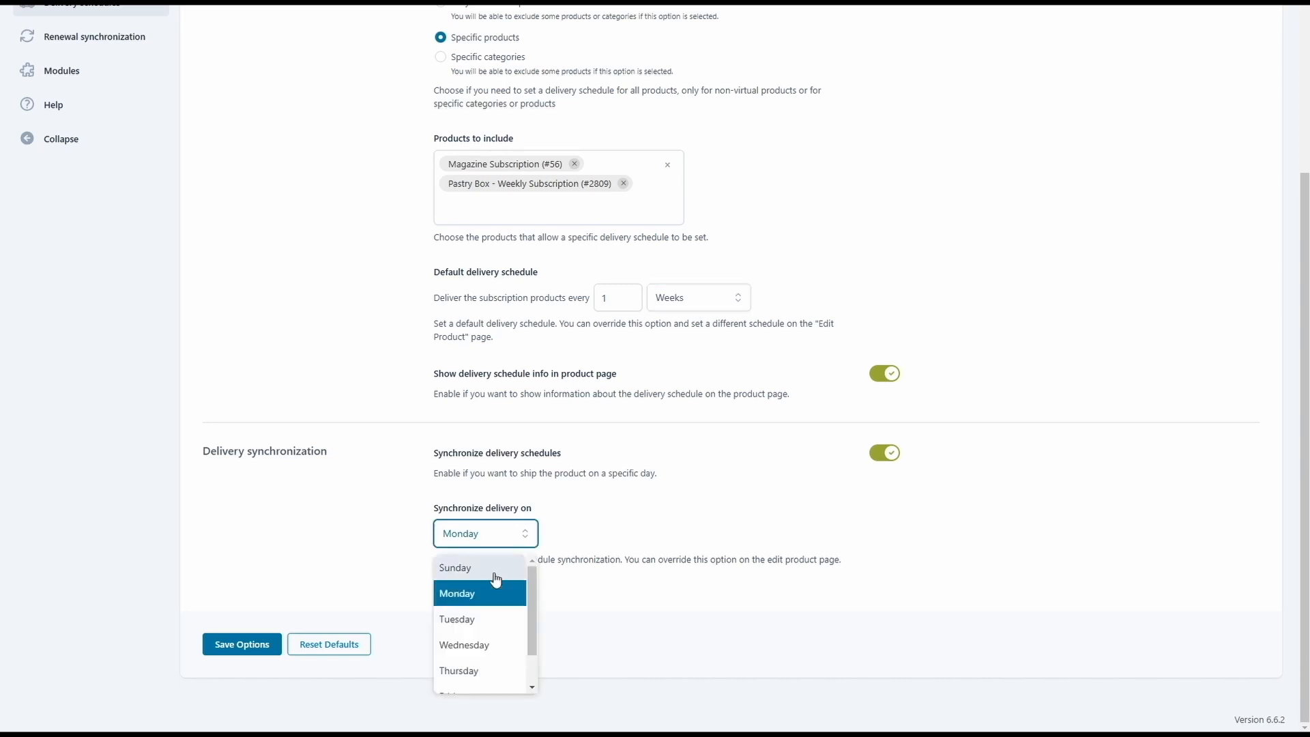
pyautogui.click(502, 546)
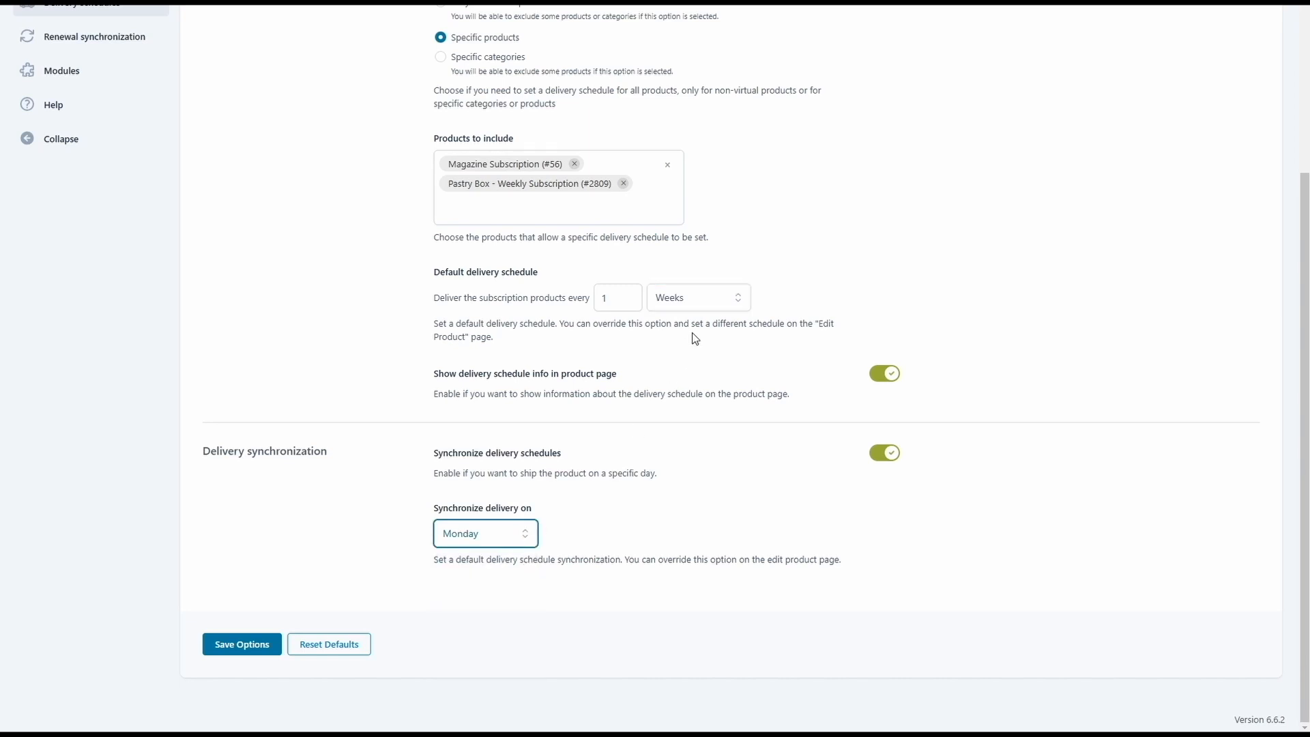
# - Try Years as the default delivery schedule unit and set the unit back to Months
pyautogui.click(707, 305)
pyautogui.click(693, 410)
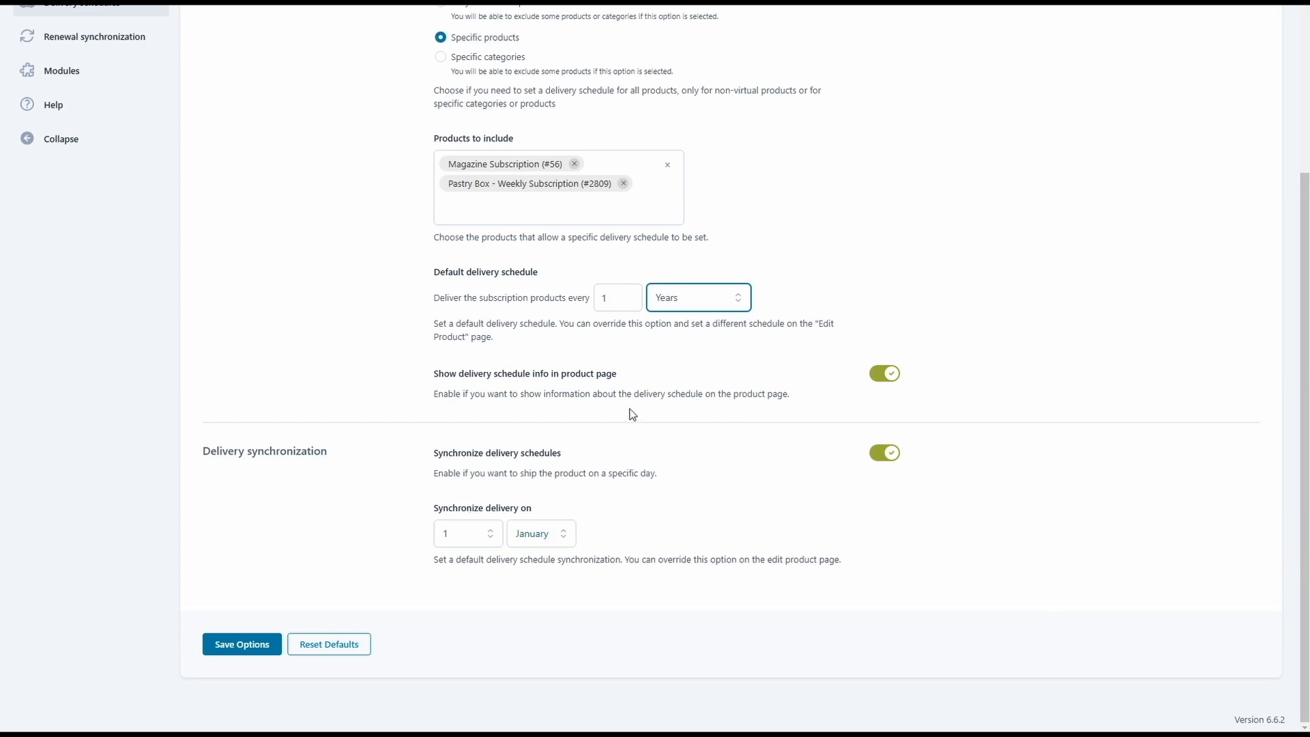
pyautogui.click(706, 305)
pyautogui.click(705, 381)
pyautogui.click(704, 378)
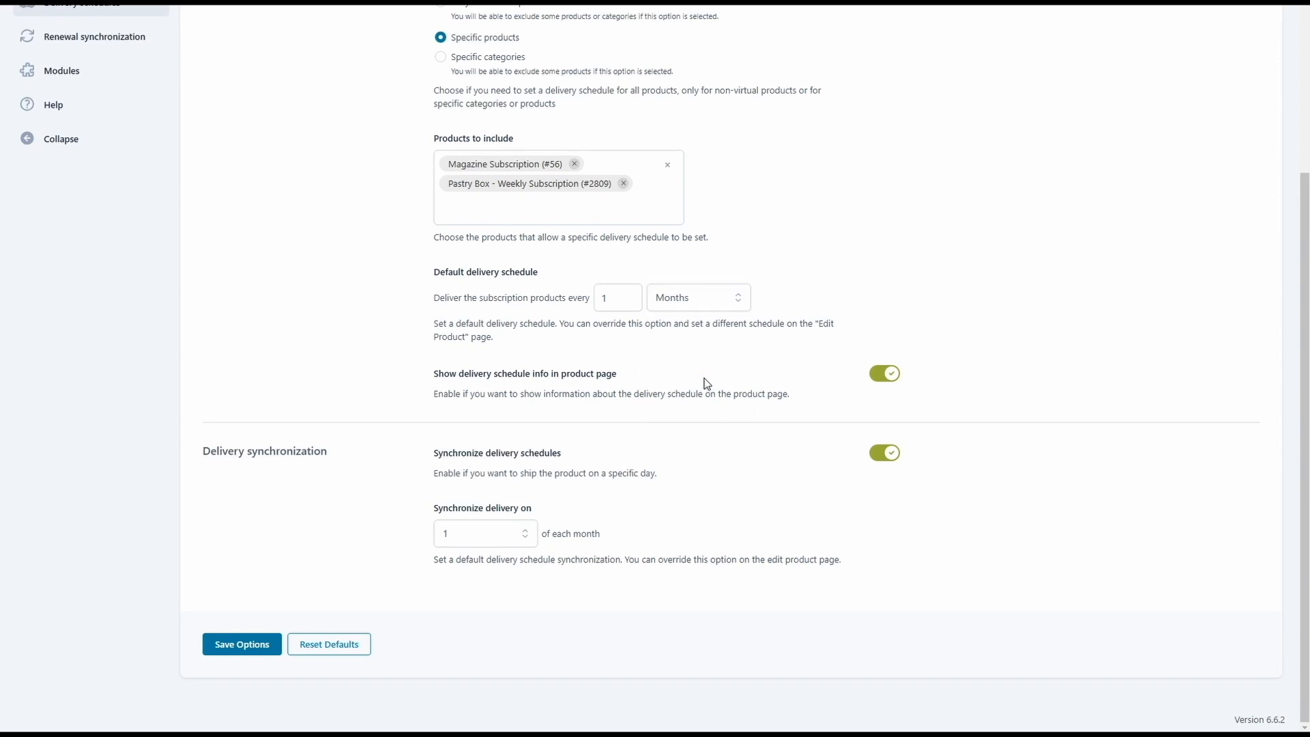
pyautogui.scroll(3, 704, 379)
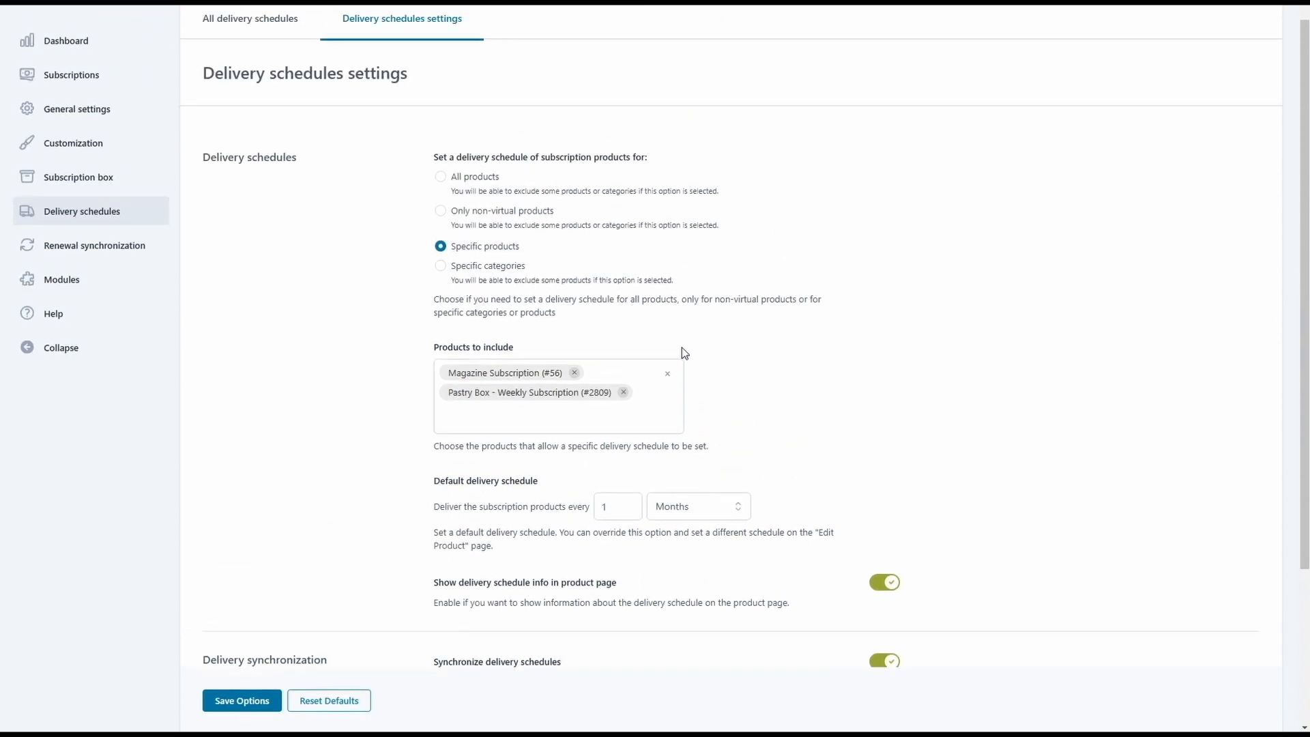
# - In the renewal synchronization settings, set the first payment option to charge the full recurring amount on signup
pyautogui.click(97, 246)
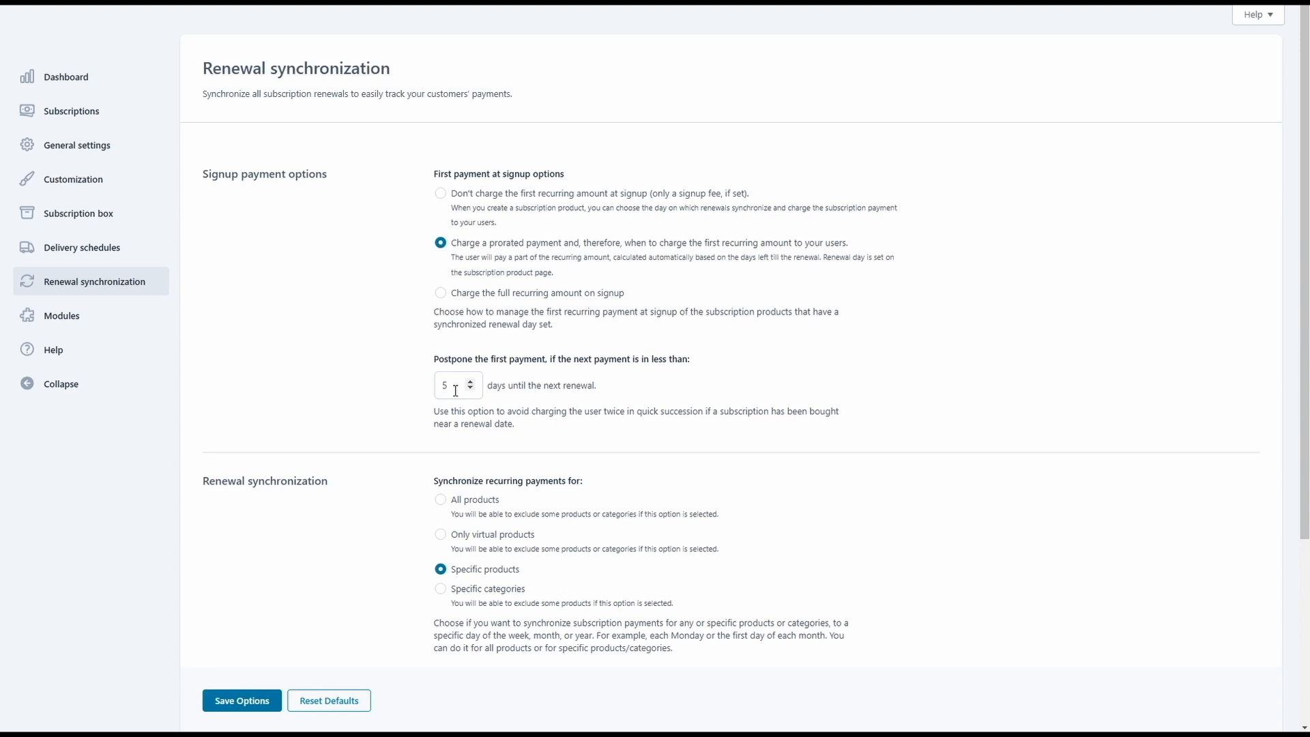
pyautogui.click(456, 298)
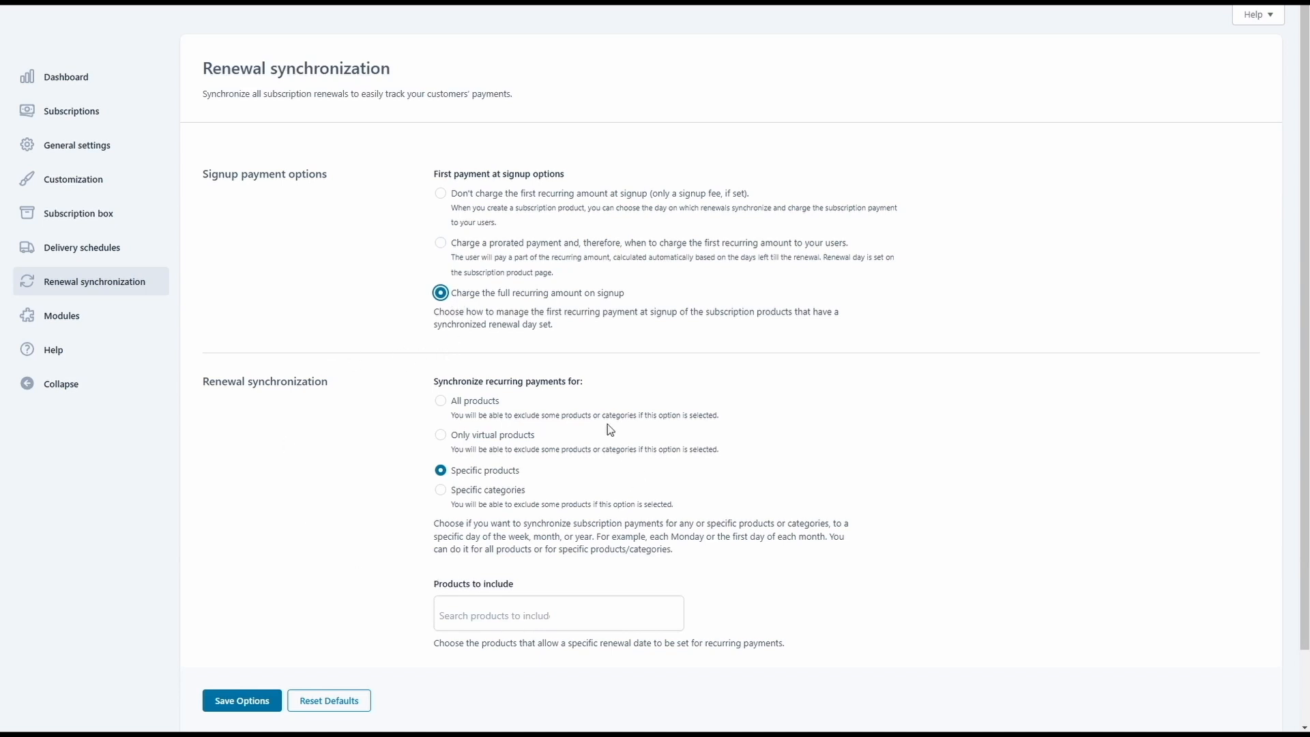
pyautogui.scroll(-2, 379, 364)
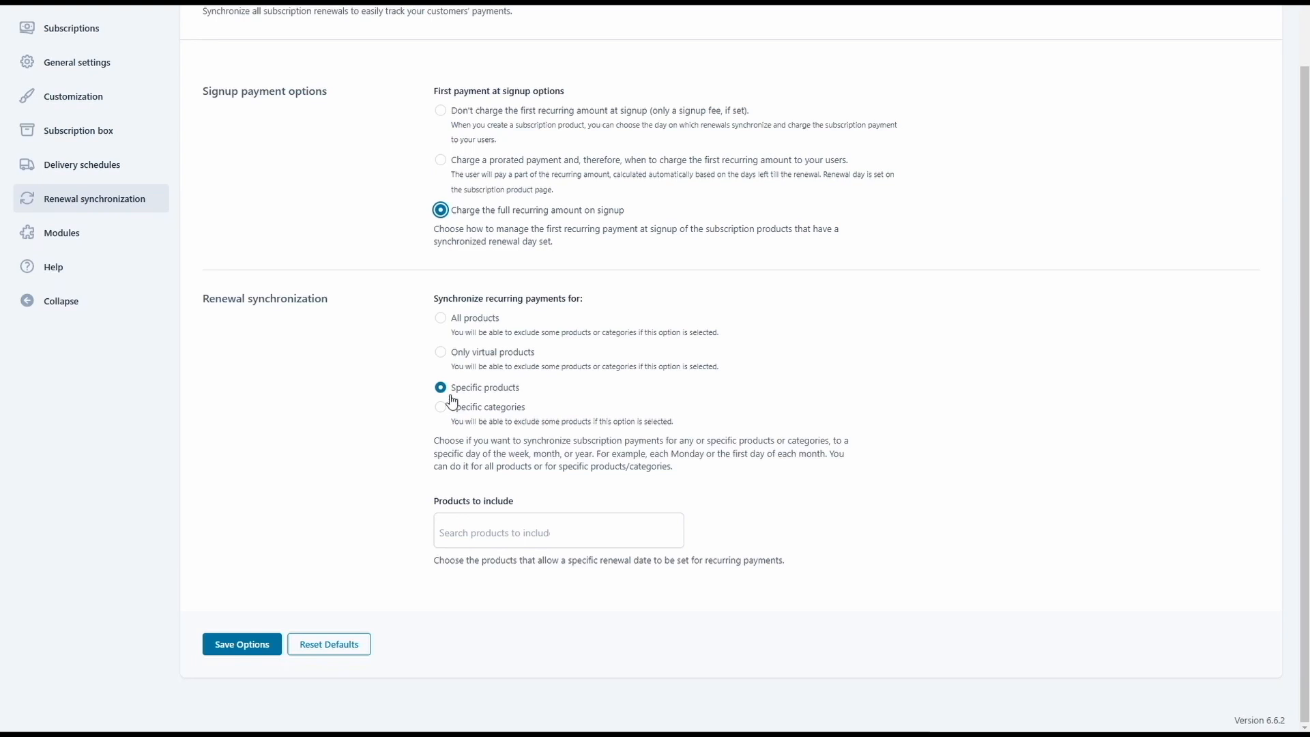
# - Set the renewal synchronization to apply recurring payments to all products
pyautogui.click(474, 319)
pyautogui.scroll(-3, 475, 321)
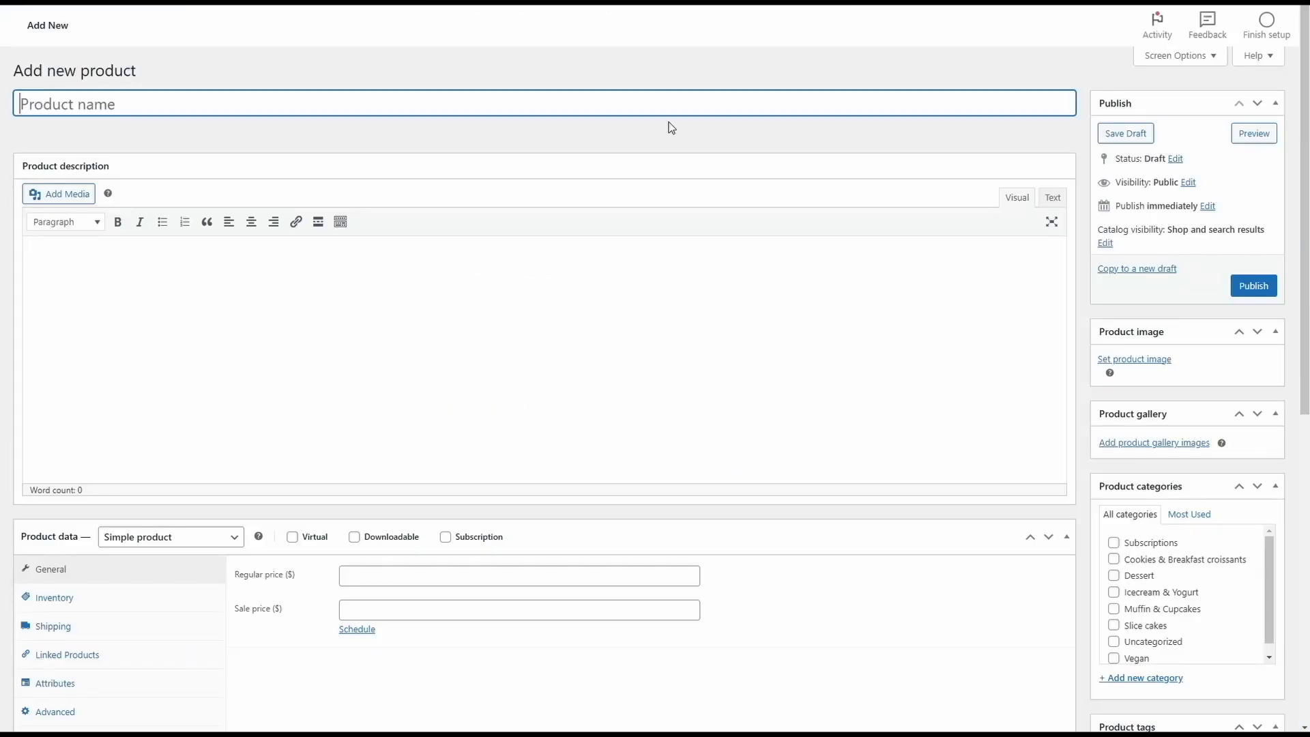
# - Name the new product "Monthly Candy Box" and enter a short description inviting candy lovers to choose the best plan and subscribe
pyautogui.write('Monthly Candy Box')
pyautogui.scroll(-7, 620, 106)
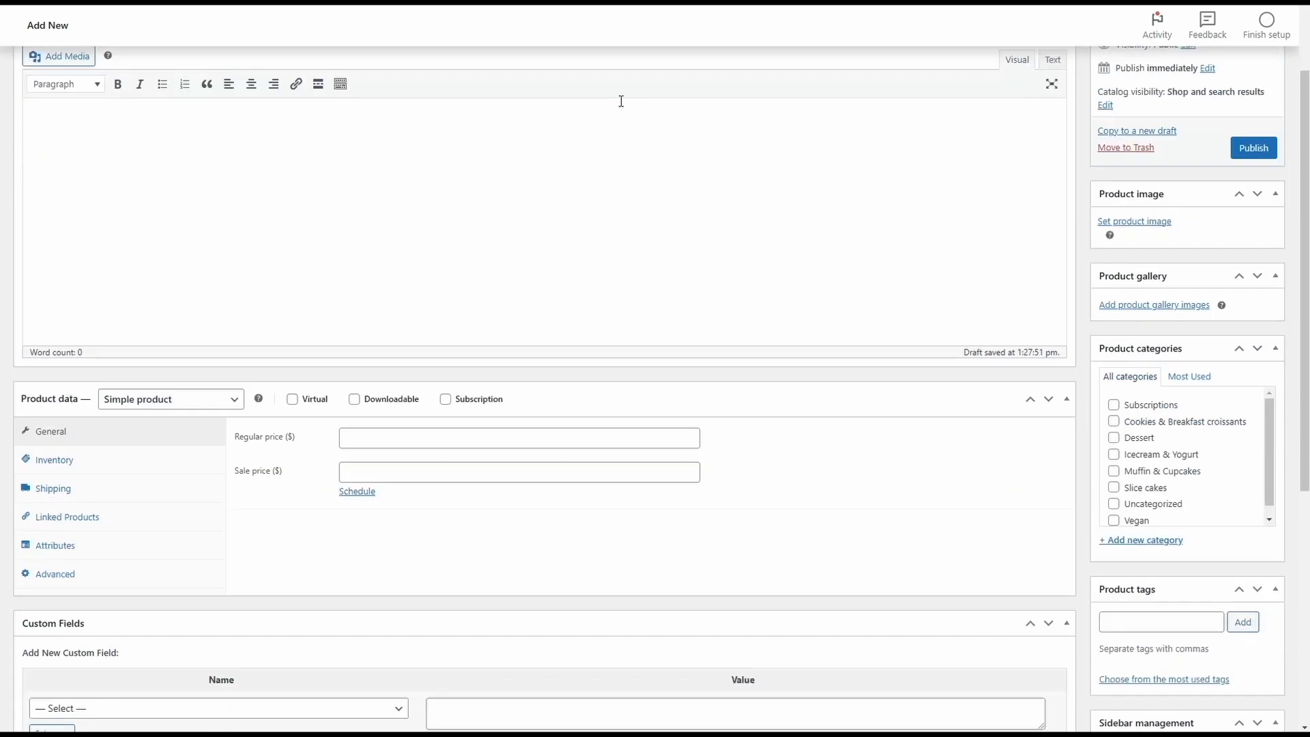
pyautogui.scroll(-1, 327, 547)
pyautogui.click(327, 547)
pyautogui.write('Love candies? Sugar addicted? Get a box of amazing candies delivered to your home each month! Choose the best plan for you and subscribe.')
# - Set the Sweet C Candy monthly box picture from the media library as the product image
pyautogui.scroll(7, 878, 439)
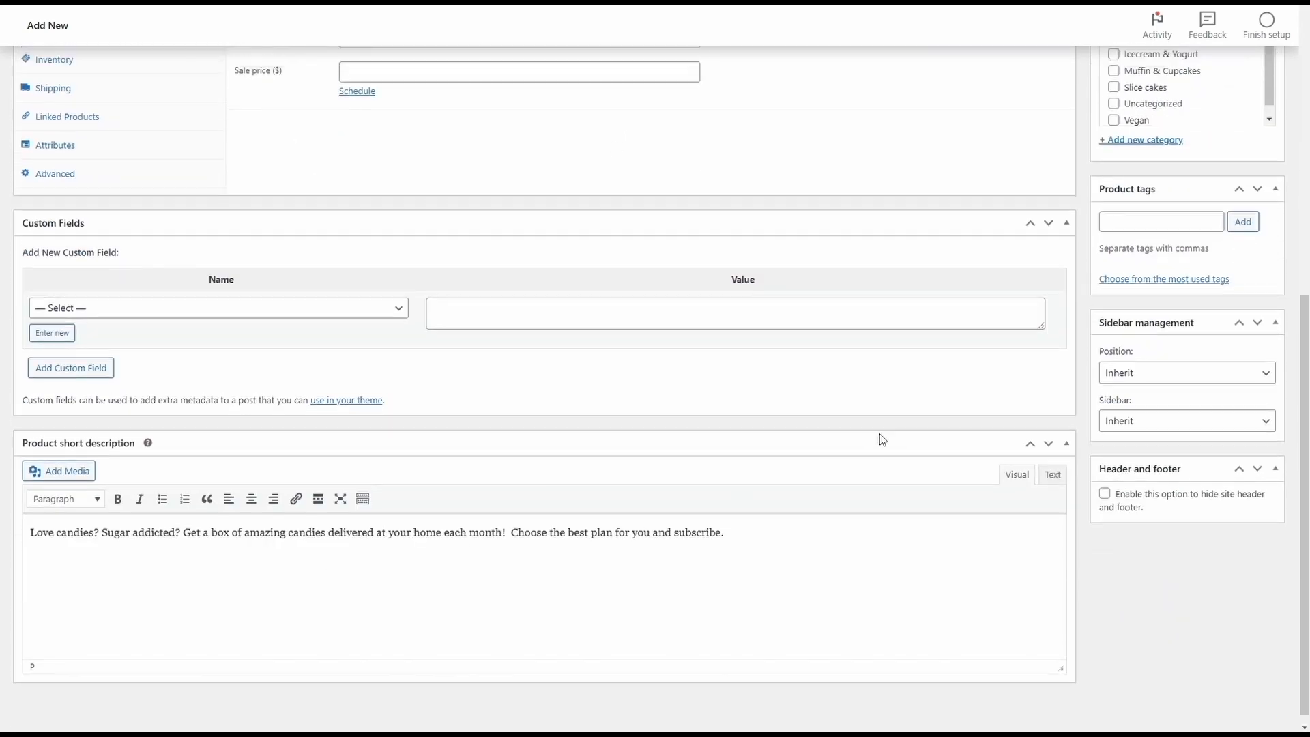
pyautogui.click(1154, 296)
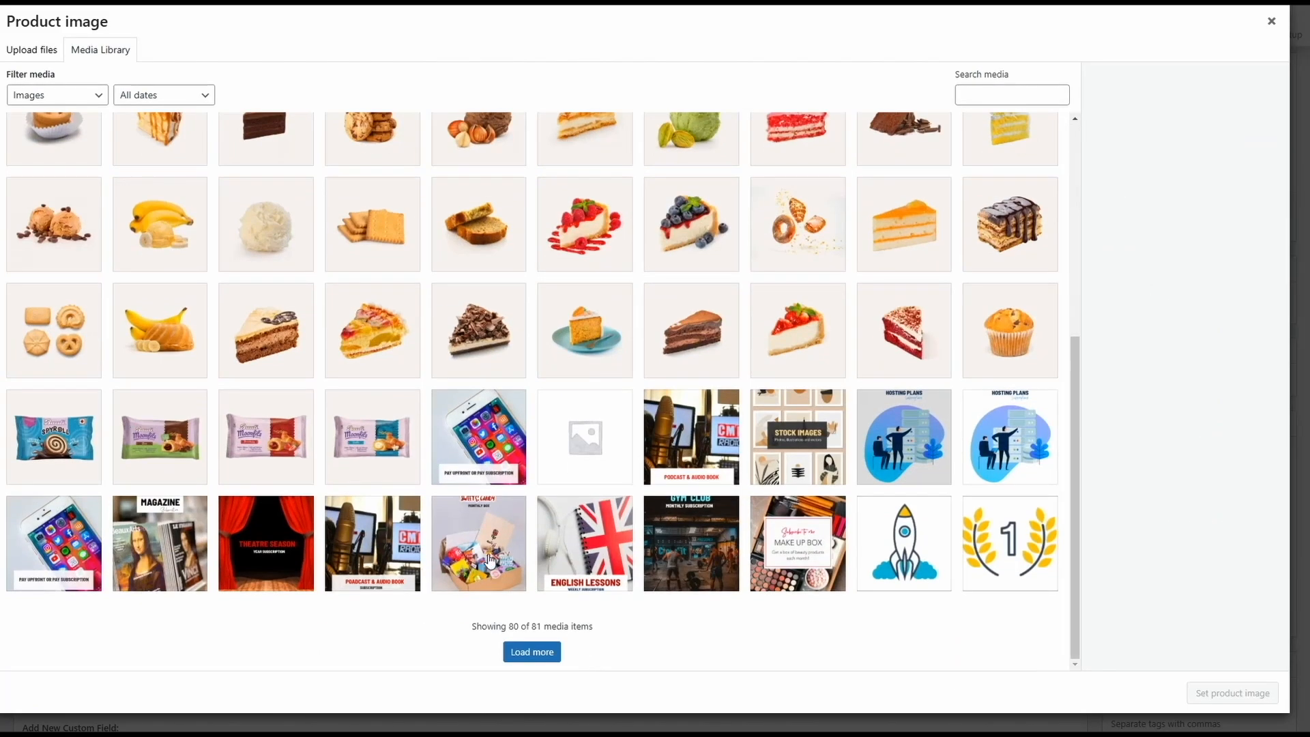
pyautogui.click(484, 559)
pyautogui.click(1232, 692)
# - Review the available product types, keep Simple product and mark it as a subscription
pyautogui.scroll(-2, 488, 389)
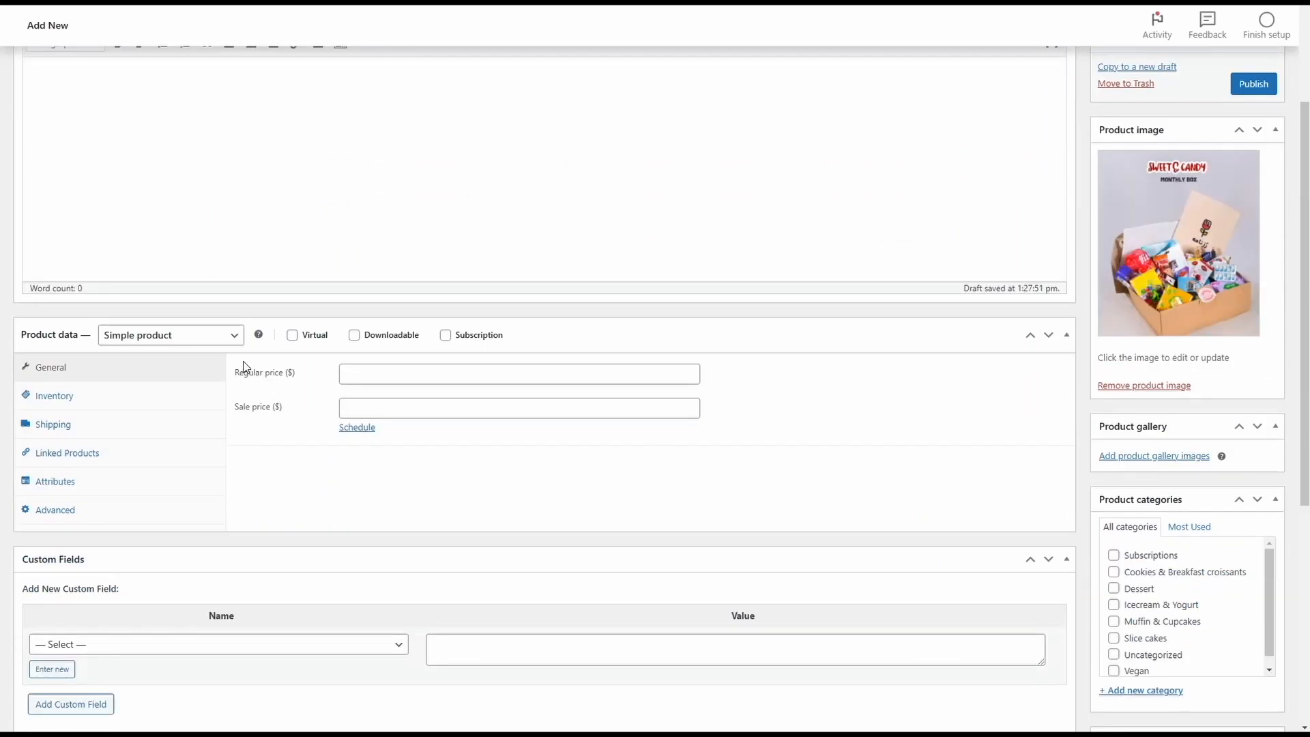
pyautogui.click(205, 336)
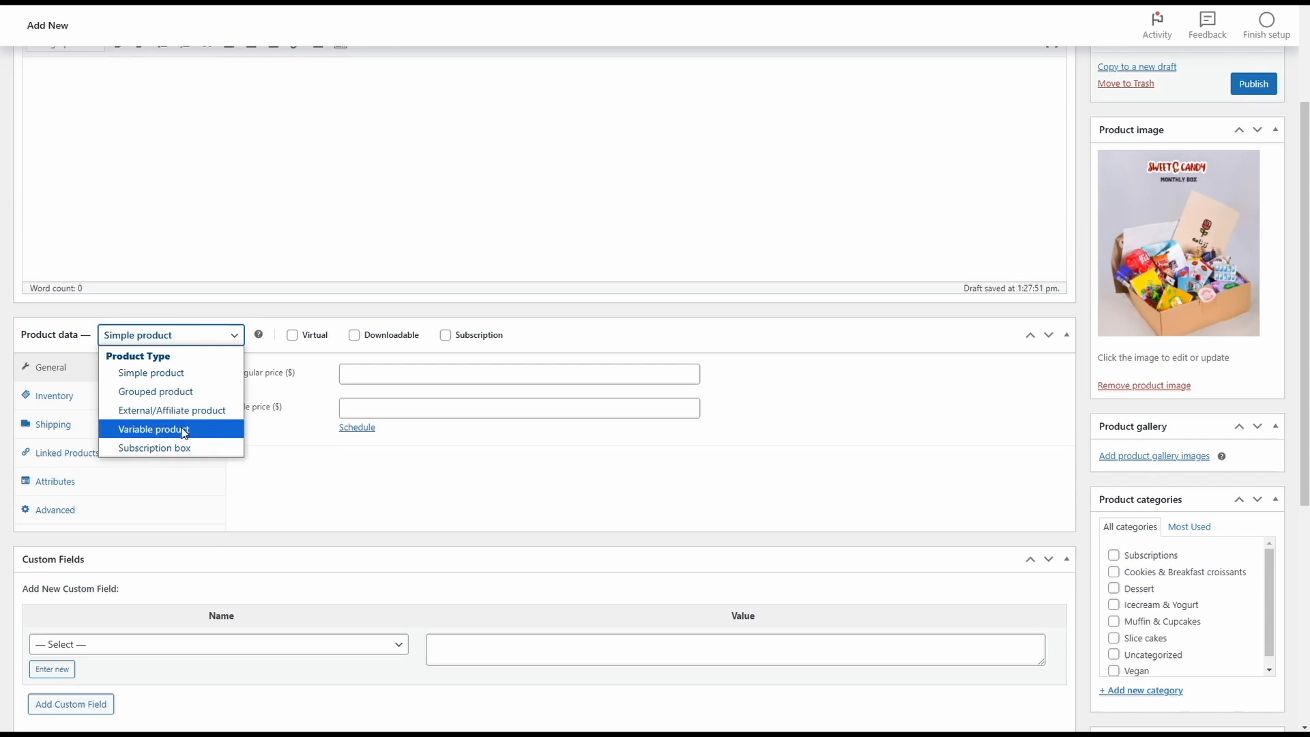
pyautogui.click(202, 336)
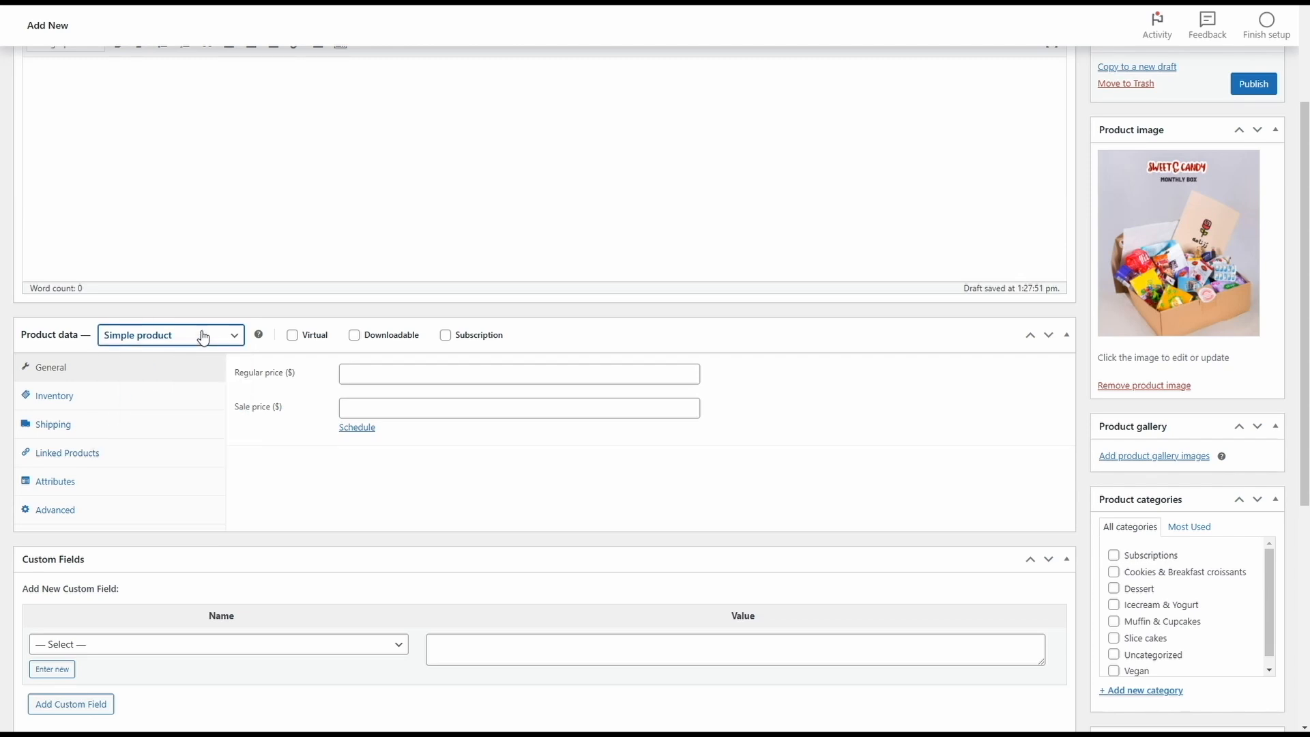
pyautogui.click(445, 336)
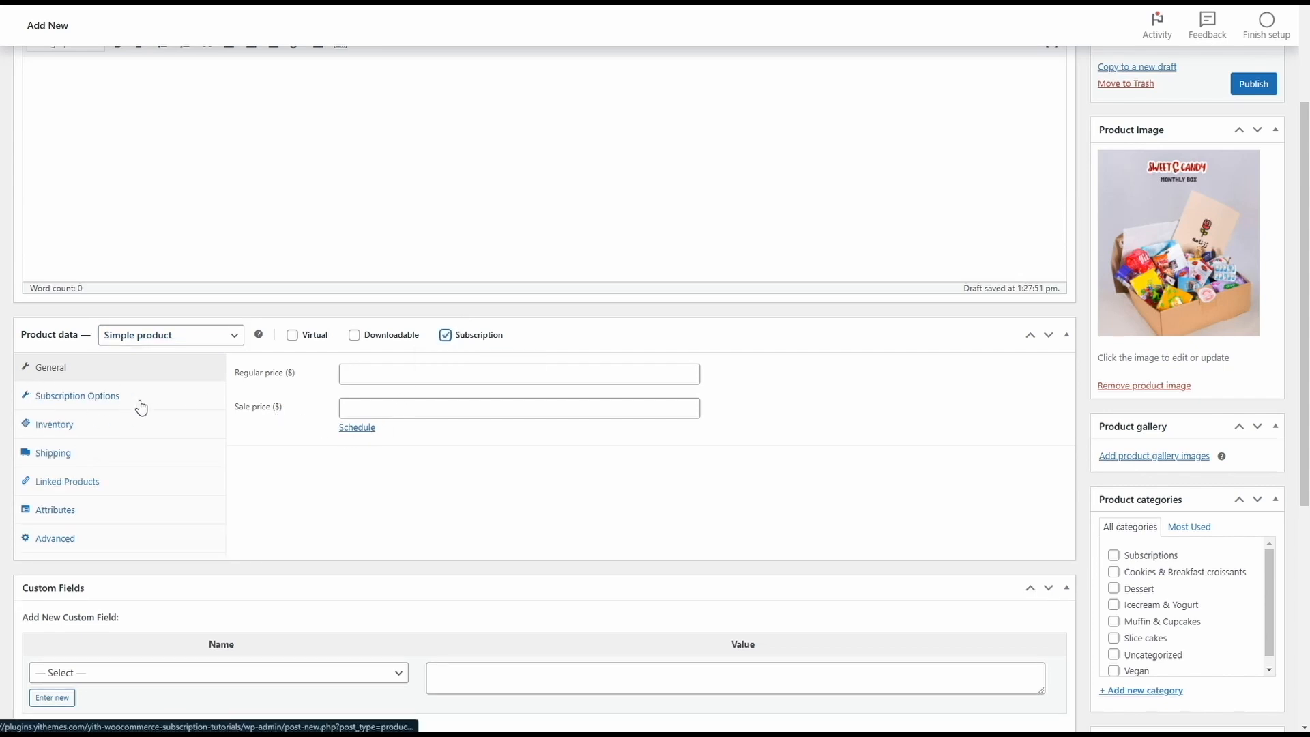
pyautogui.click(190, 337)
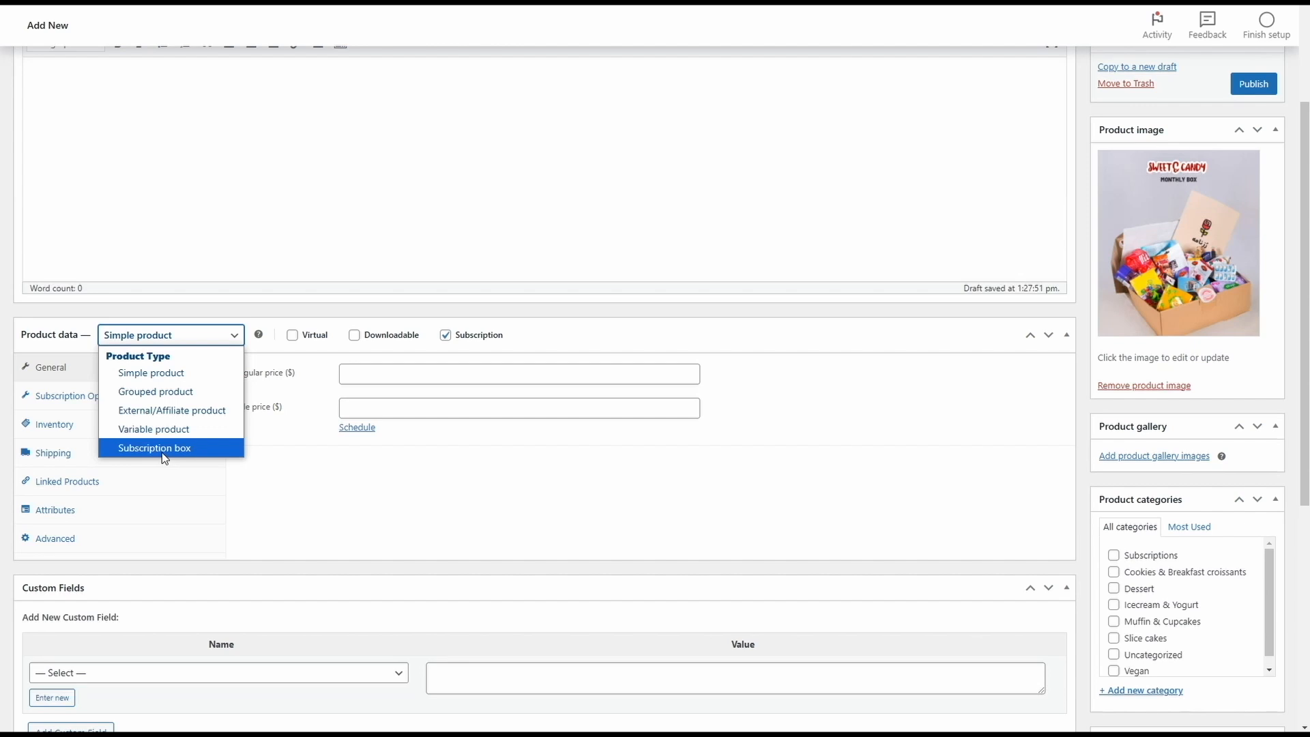
pyautogui.click(202, 338)
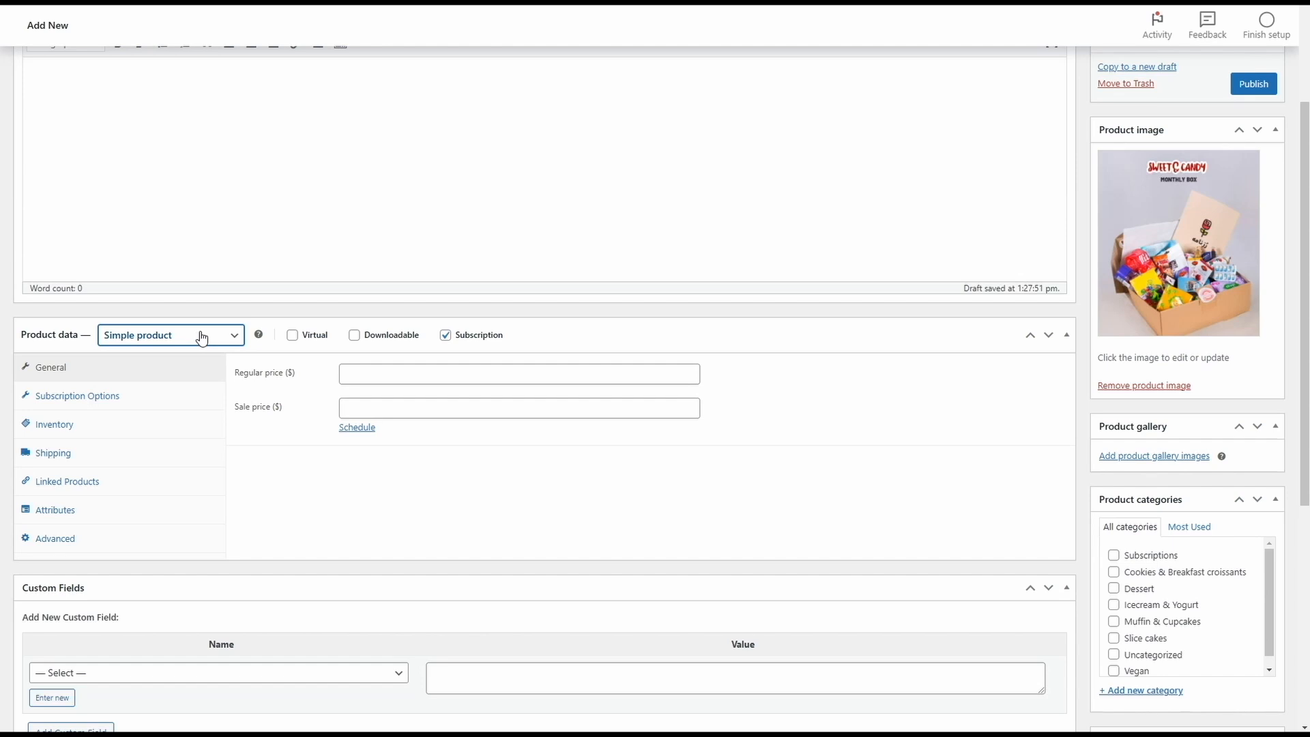
# - Set the regular price to $40 and make users pay for the subscription every 1 month
pyautogui.click(364, 372)
pyautogui.write('40')
pyautogui.click(110, 404)
pyautogui.scroll(-3, 275, 402)
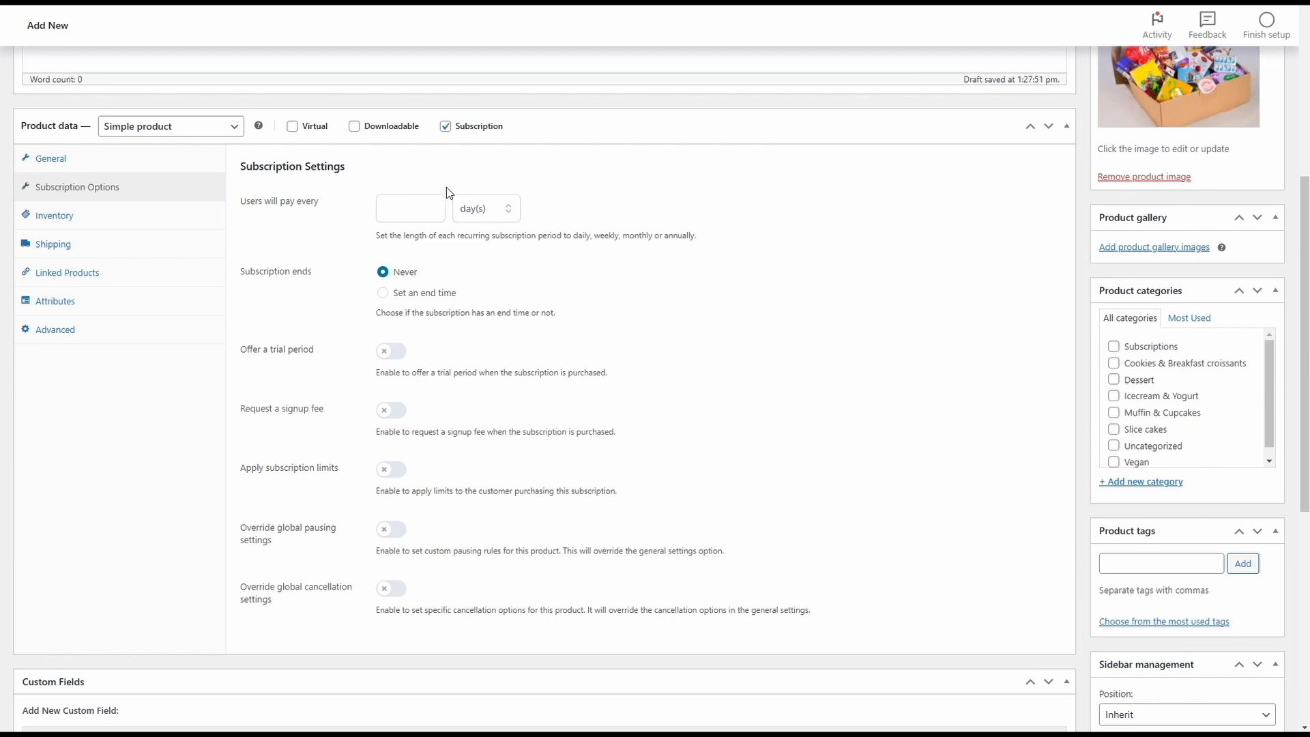
pyautogui.click(481, 208)
pyautogui.click(480, 271)
pyautogui.click(431, 212)
pyautogui.click(467, 243)
# - Give the subscription an end time, ending it after 6 months
pyautogui.click(429, 294)
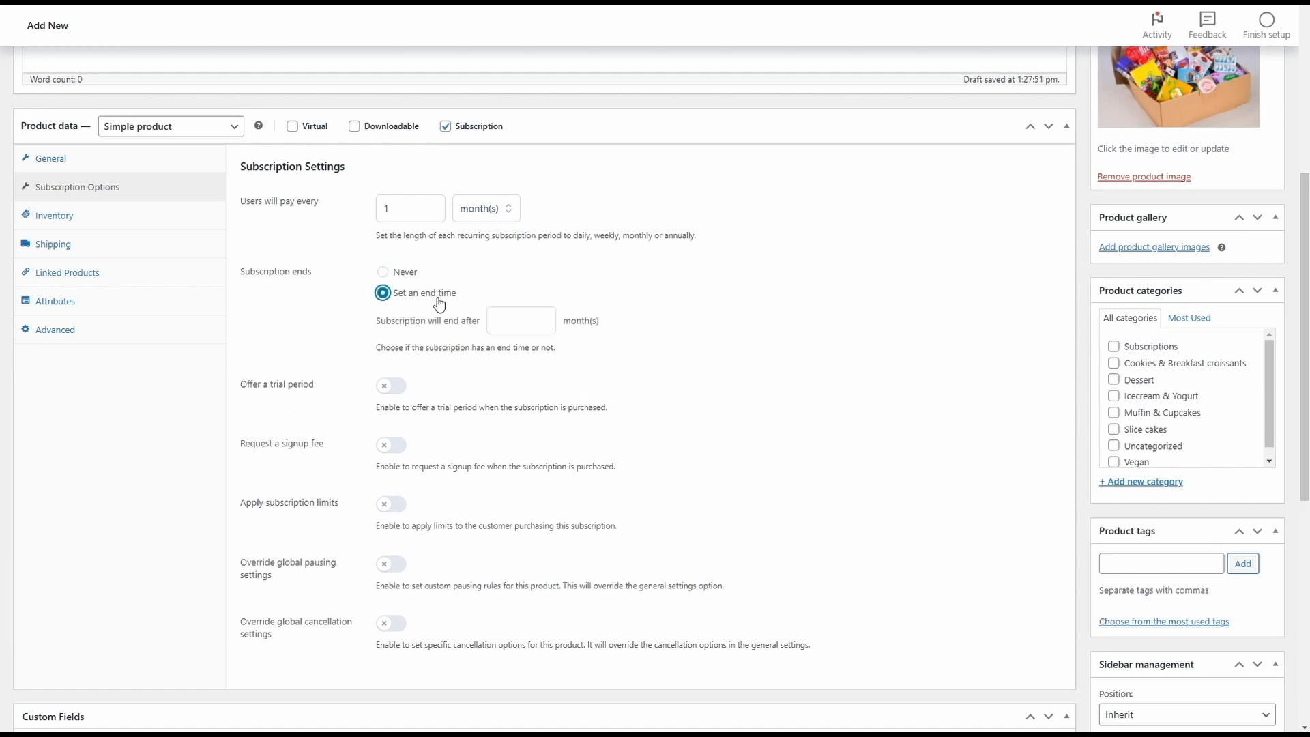
pyautogui.click(534, 321)
pyautogui.write('6')
pyautogui.click(581, 330)
# - Try the trial period option and check which duration units can be chosen for the free trial
pyautogui.scroll(-2, 581, 330)
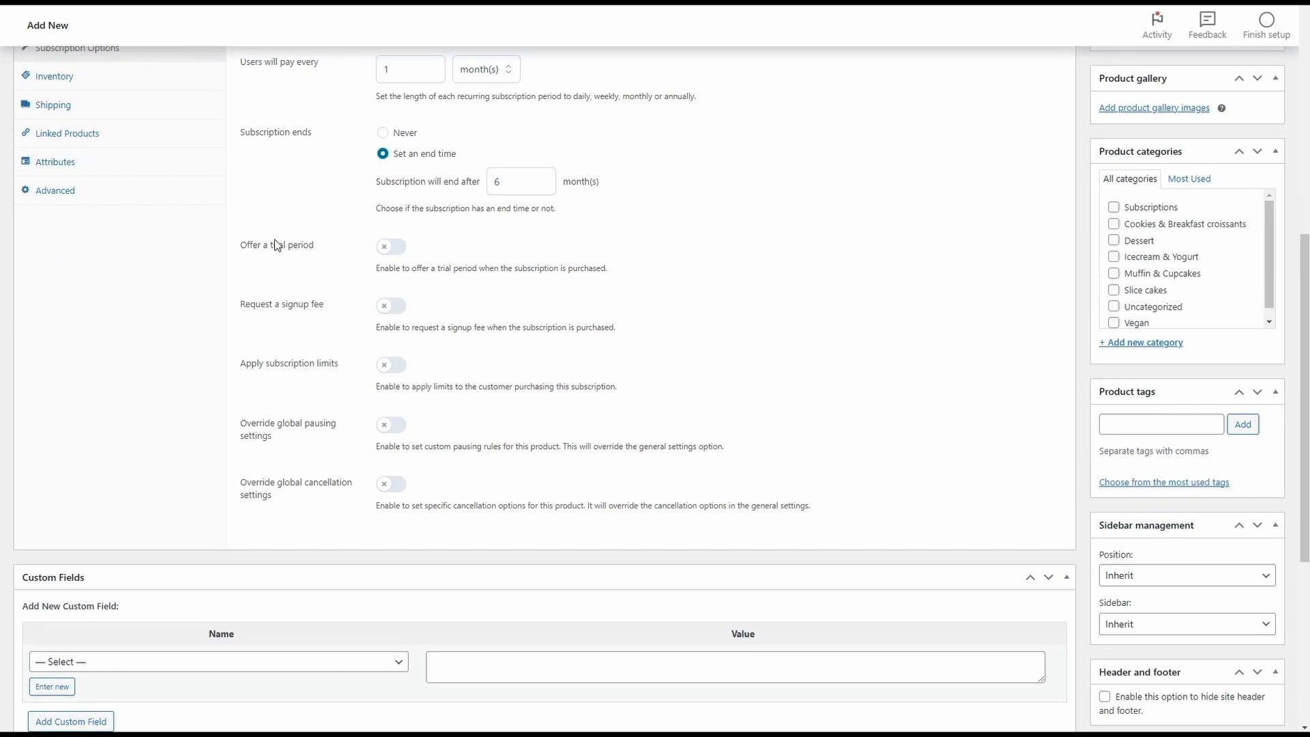
pyautogui.click(388, 248)
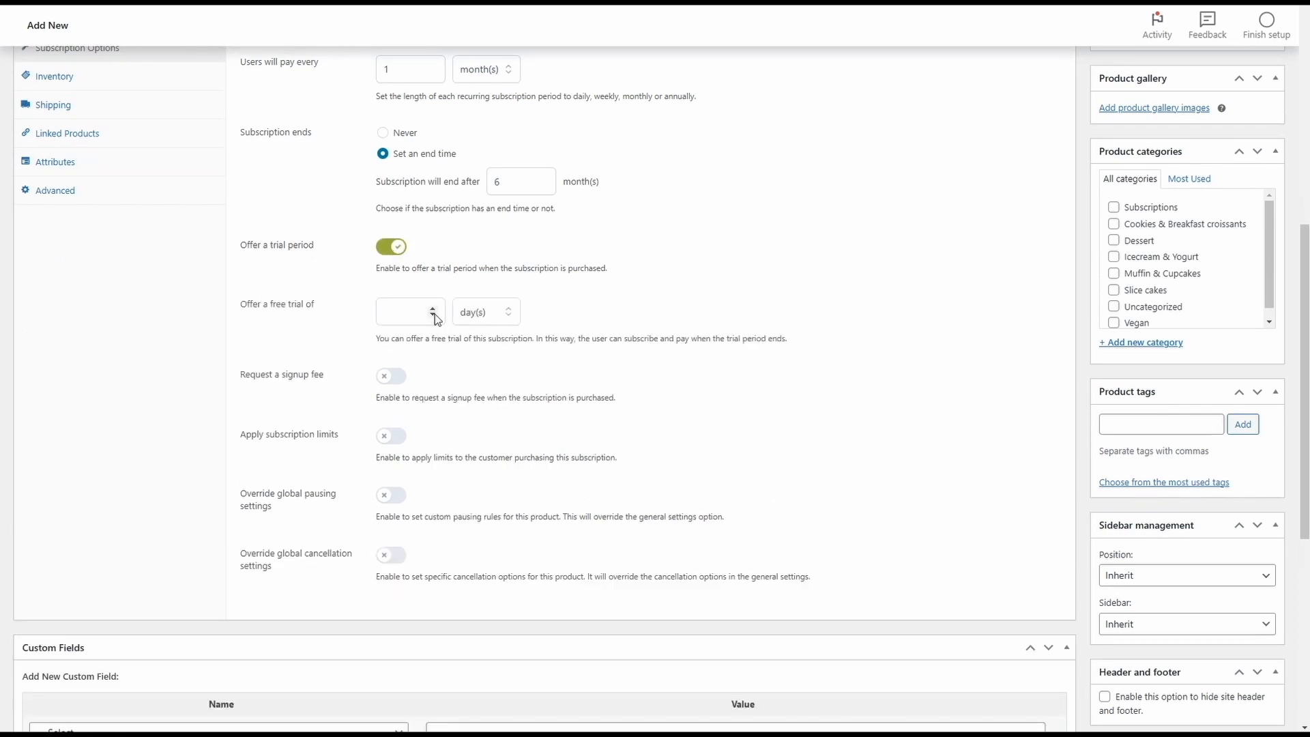
pyautogui.click(471, 312)
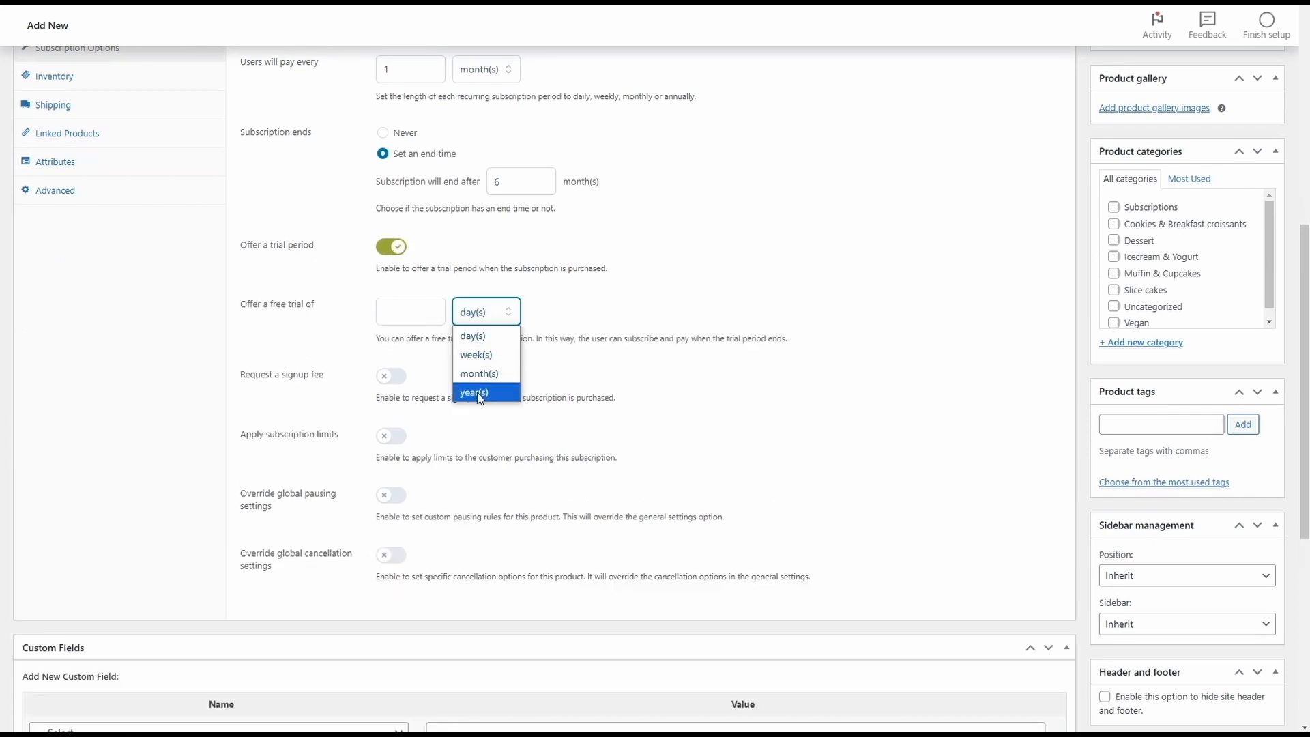
pyautogui.click(473, 336)
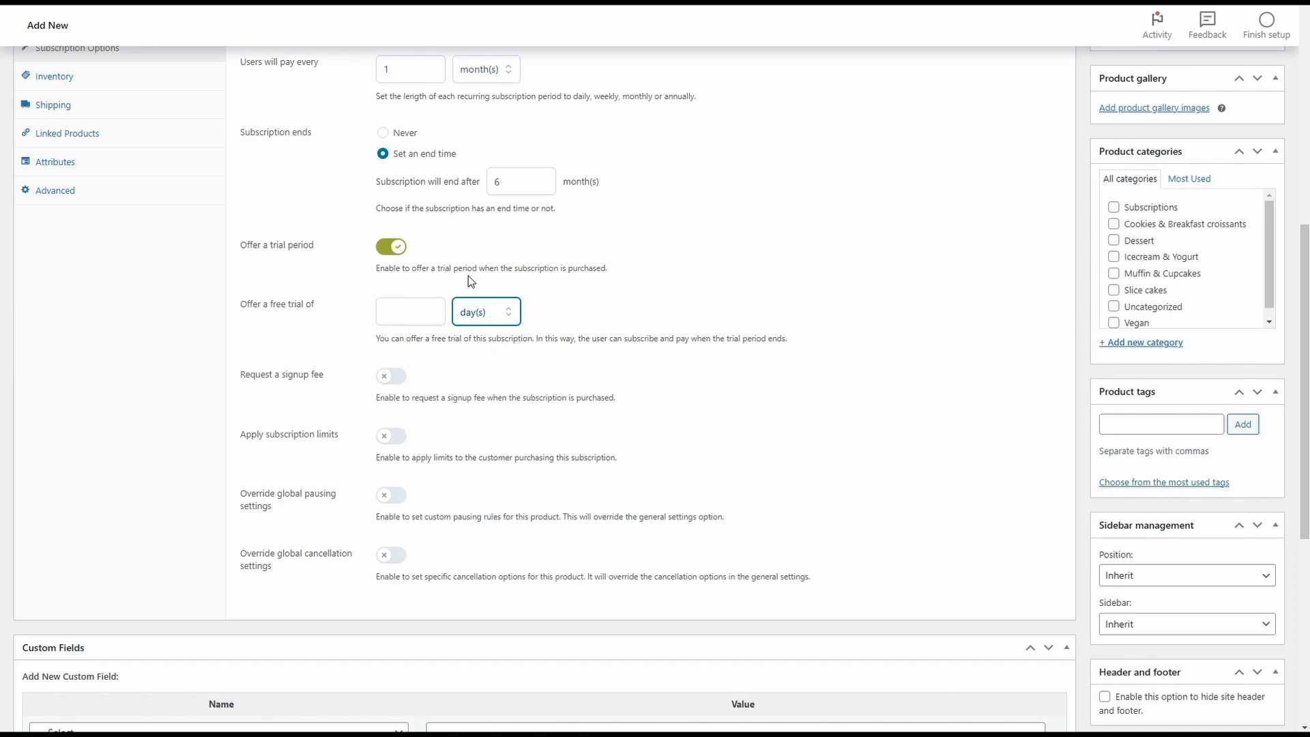
pyautogui.click(392, 248)
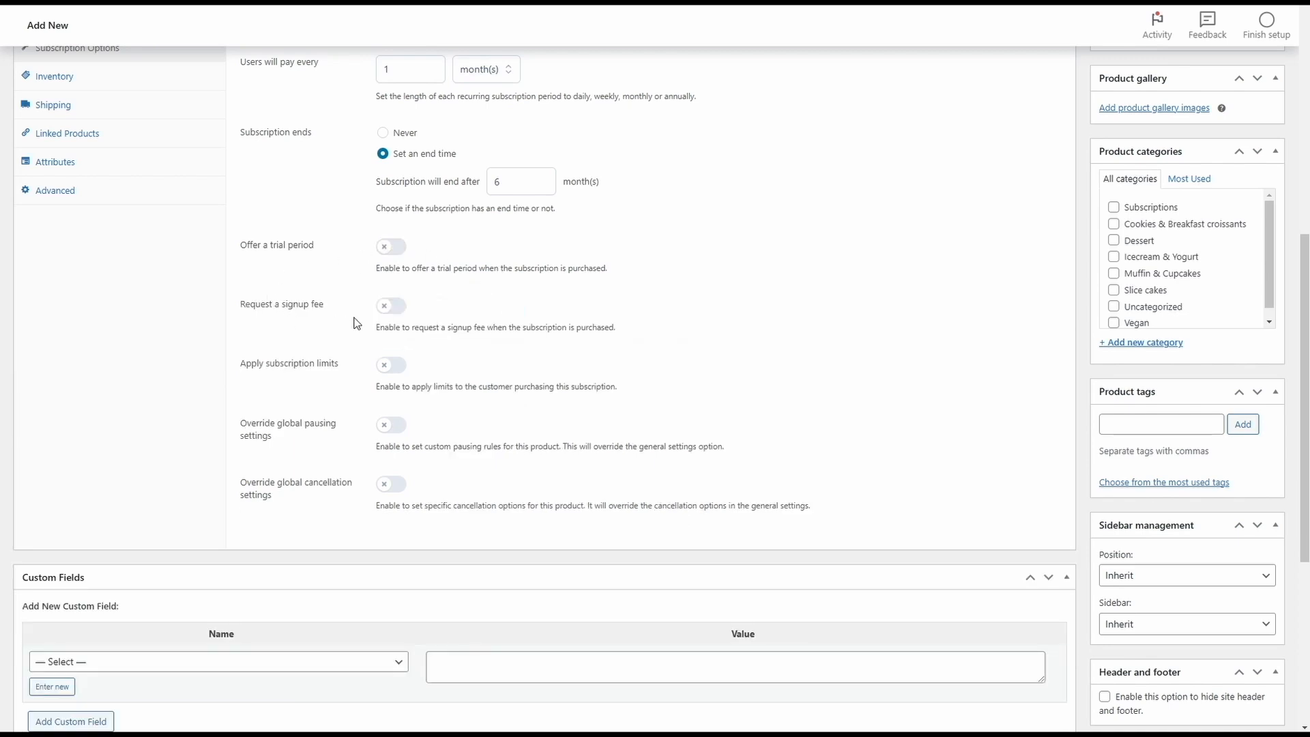
# - Request a signup fee of $5 for the subscription
pyautogui.click(392, 306)
pyautogui.click(387, 369)
pyautogui.write('5')
pyautogui.click(368, 379)
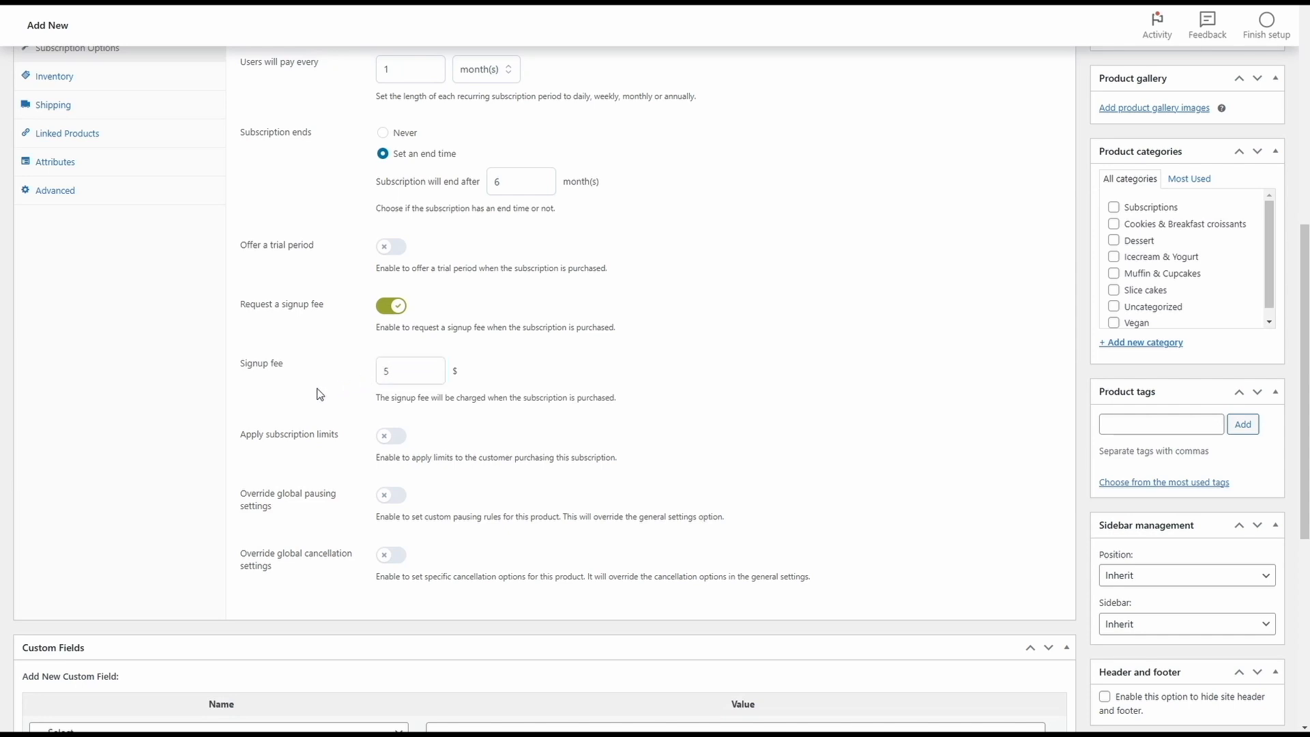
# - Try applying subscription limits to check the limit choices, and turn the option back off
pyautogui.click(395, 436)
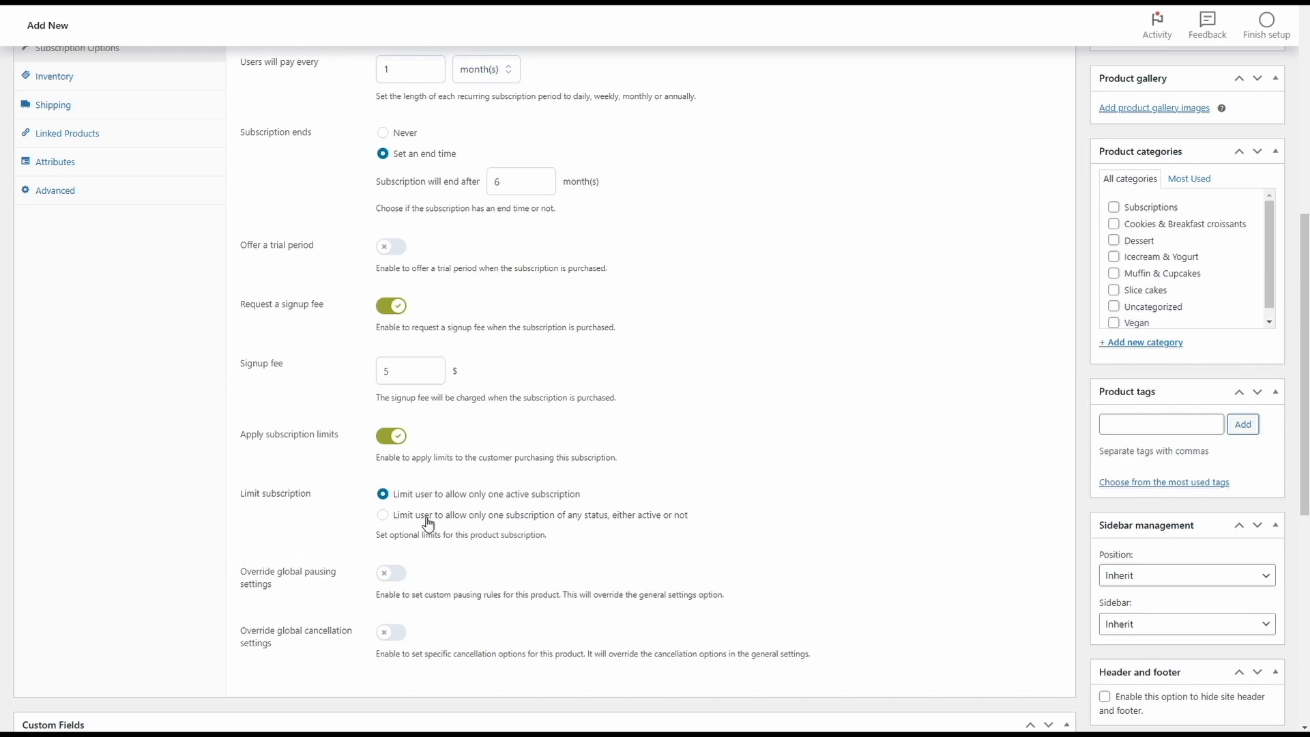
pyautogui.click(391, 438)
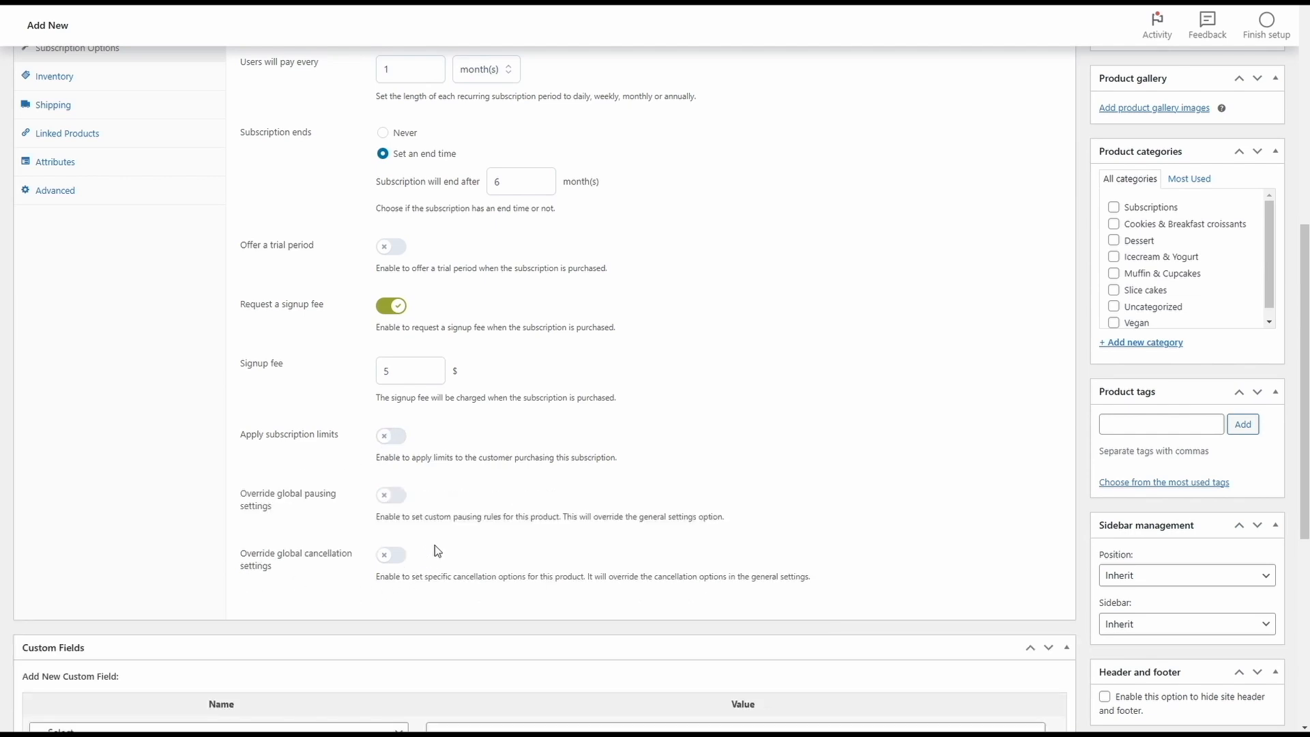
# - Override the global pausing settings so that the user can pause this subscription without limits
pyautogui.click(384, 498)
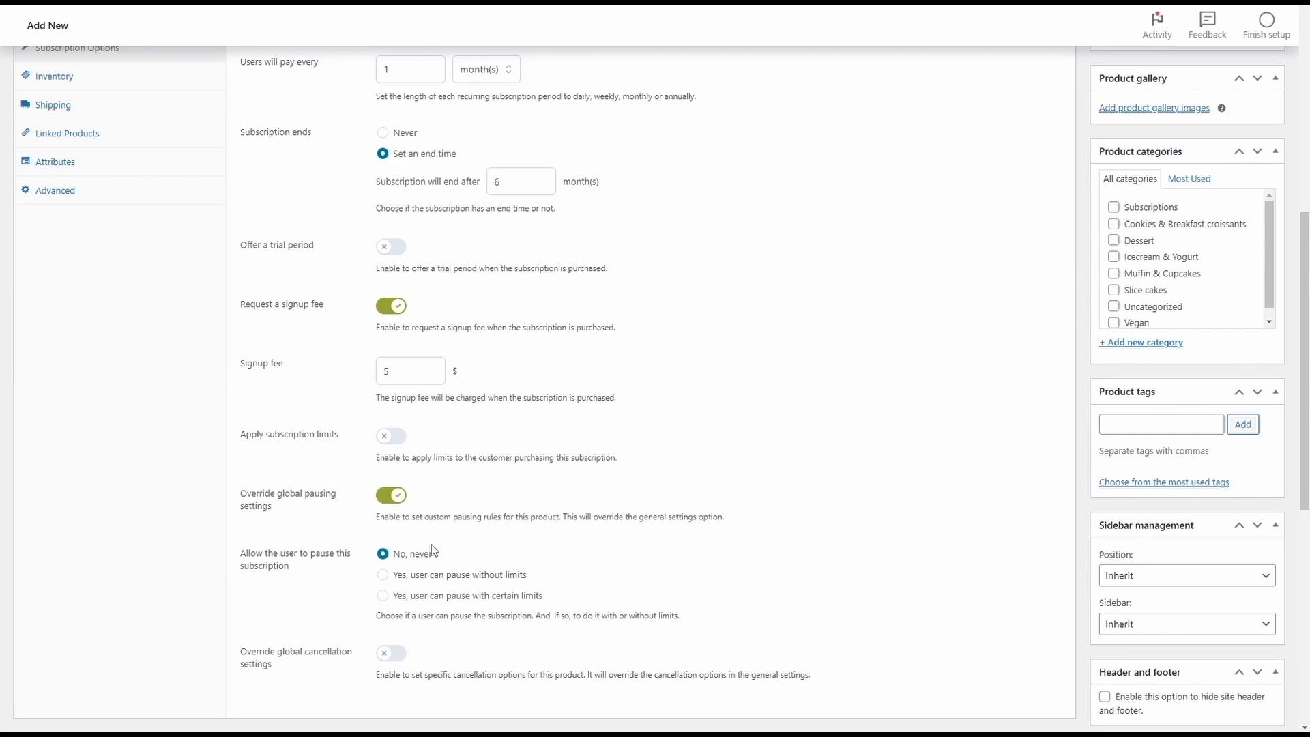
pyautogui.click(384, 575)
# - Override the global cancellation settings so that the user can cancel this subscription with certain limits
pyautogui.scroll(-1, 390, 584)
pyautogui.scroll(-2, 341, 491)
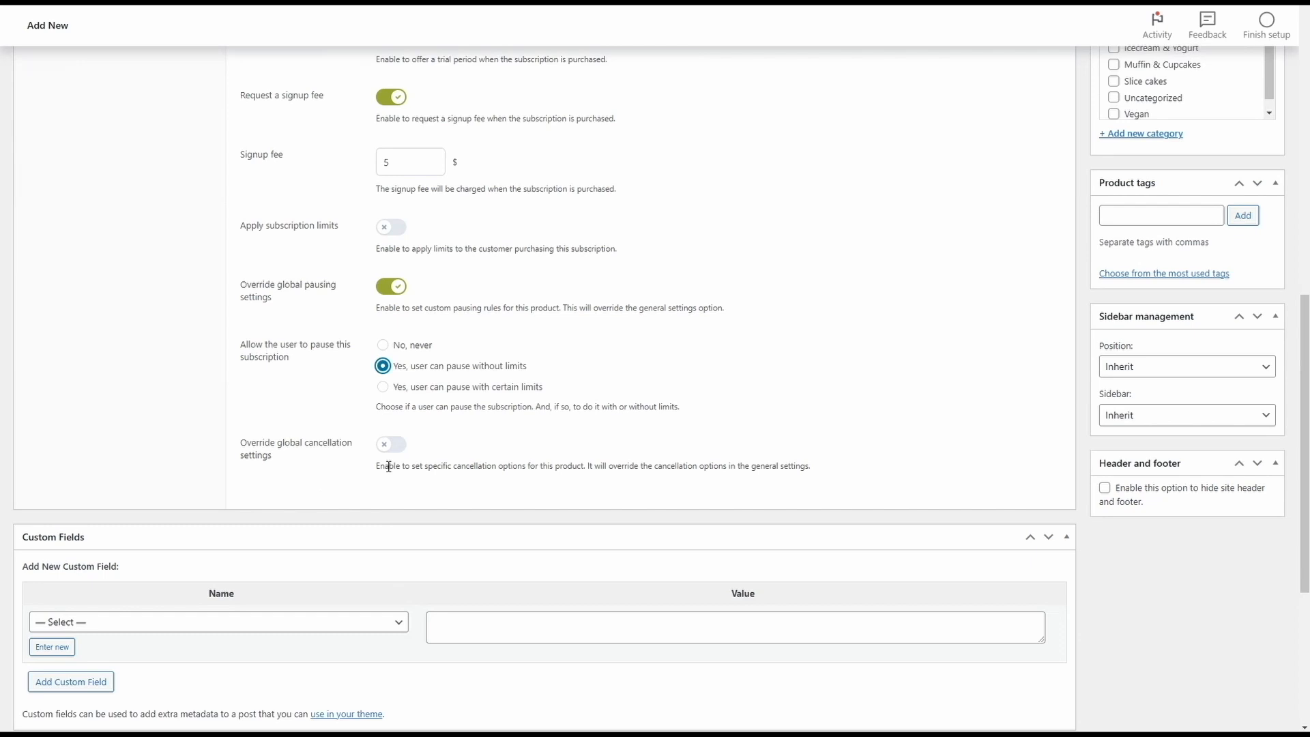
pyautogui.scroll(1, 386, 491)
pyautogui.click(390, 516)
pyautogui.scroll(-2, 390, 517)
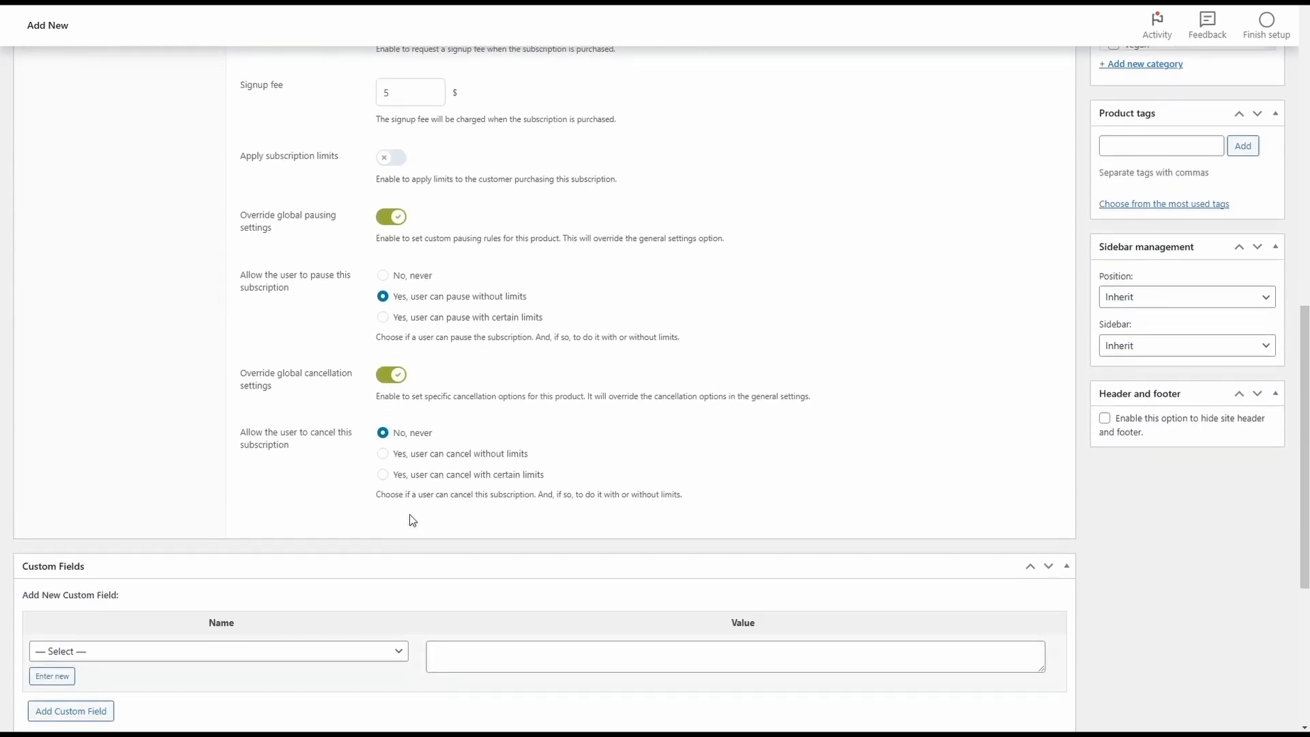
pyautogui.click(384, 475)
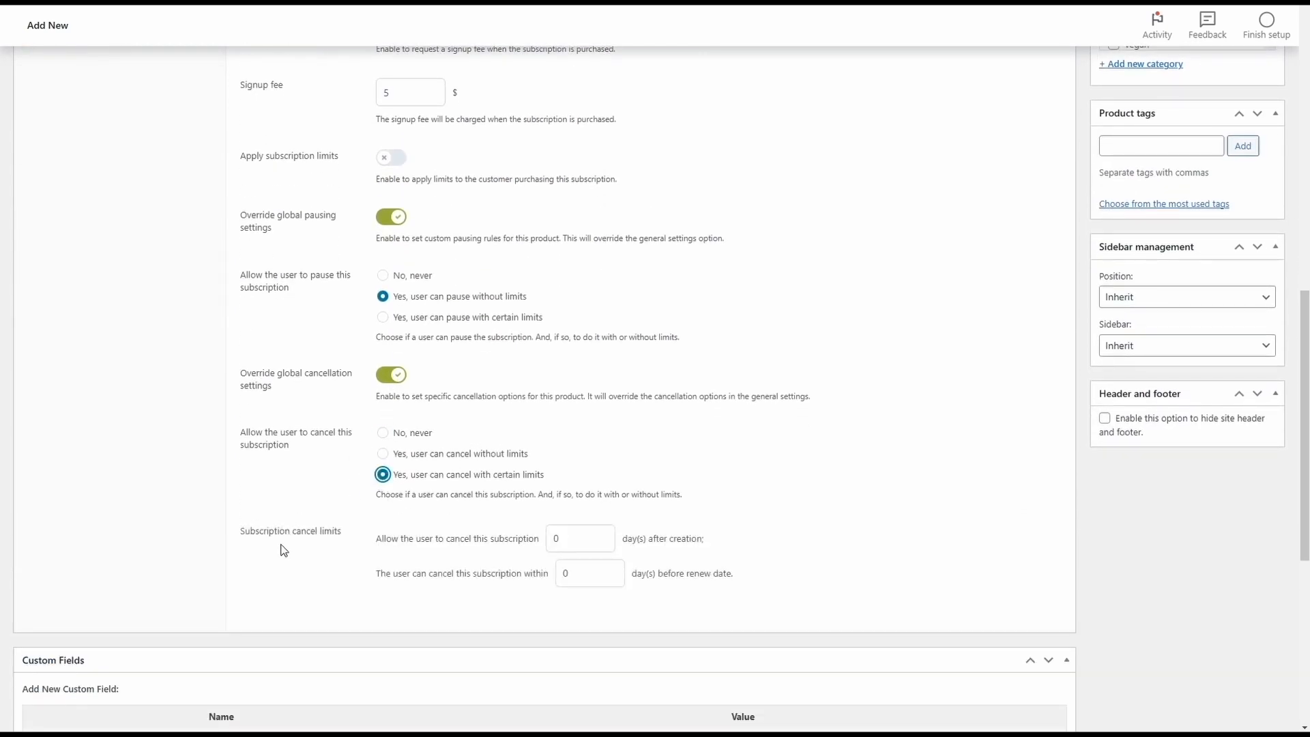
# - Set the cancel limits to 90 days after creation and within 7 days before the renewal date
pyautogui.click(561, 537)
pyautogui.press('BackSpace')
pyautogui.write('9')
pyautogui.click(585, 568)
pyautogui.press('BackSpace')
pyautogui.write('7')
pyautogui.click(1039, 559)
# - Publish the Monthly Candy Box product
pyautogui.scroll(1, 1040, 560)
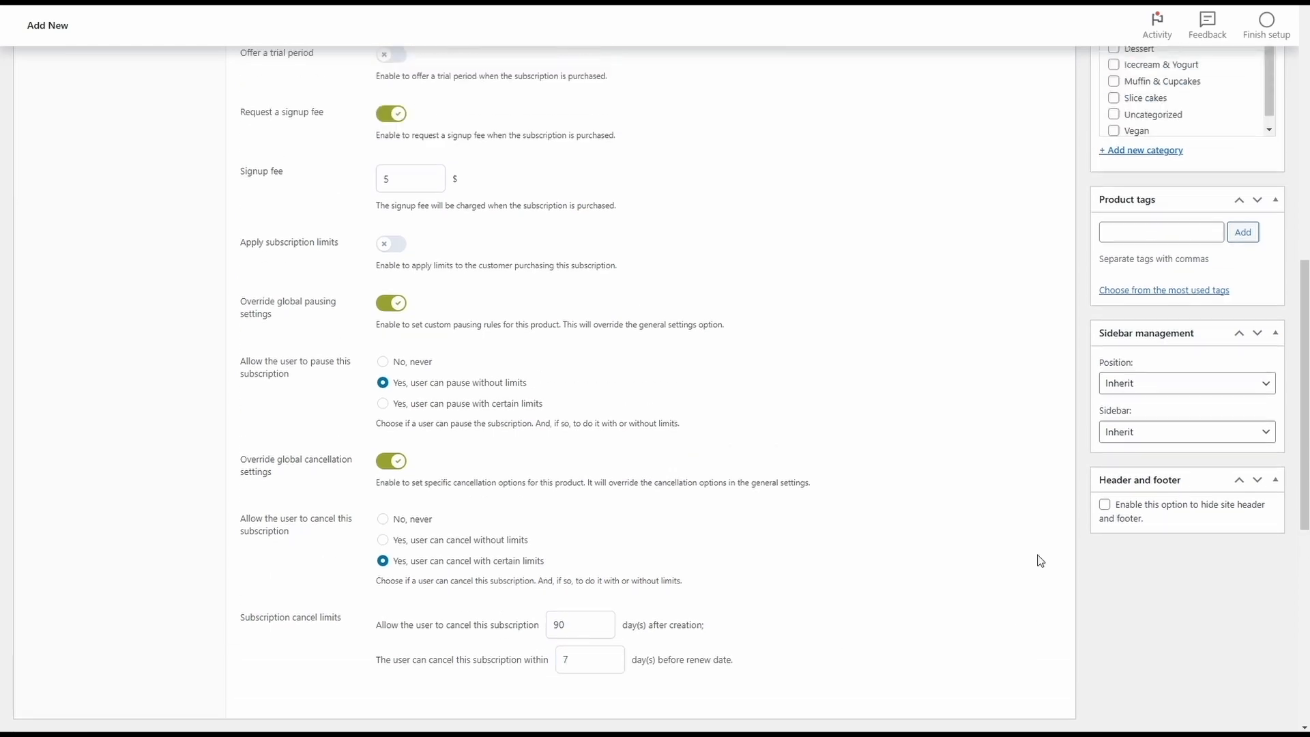
pyautogui.scroll(10, 1039, 558)
pyautogui.click(1262, 287)
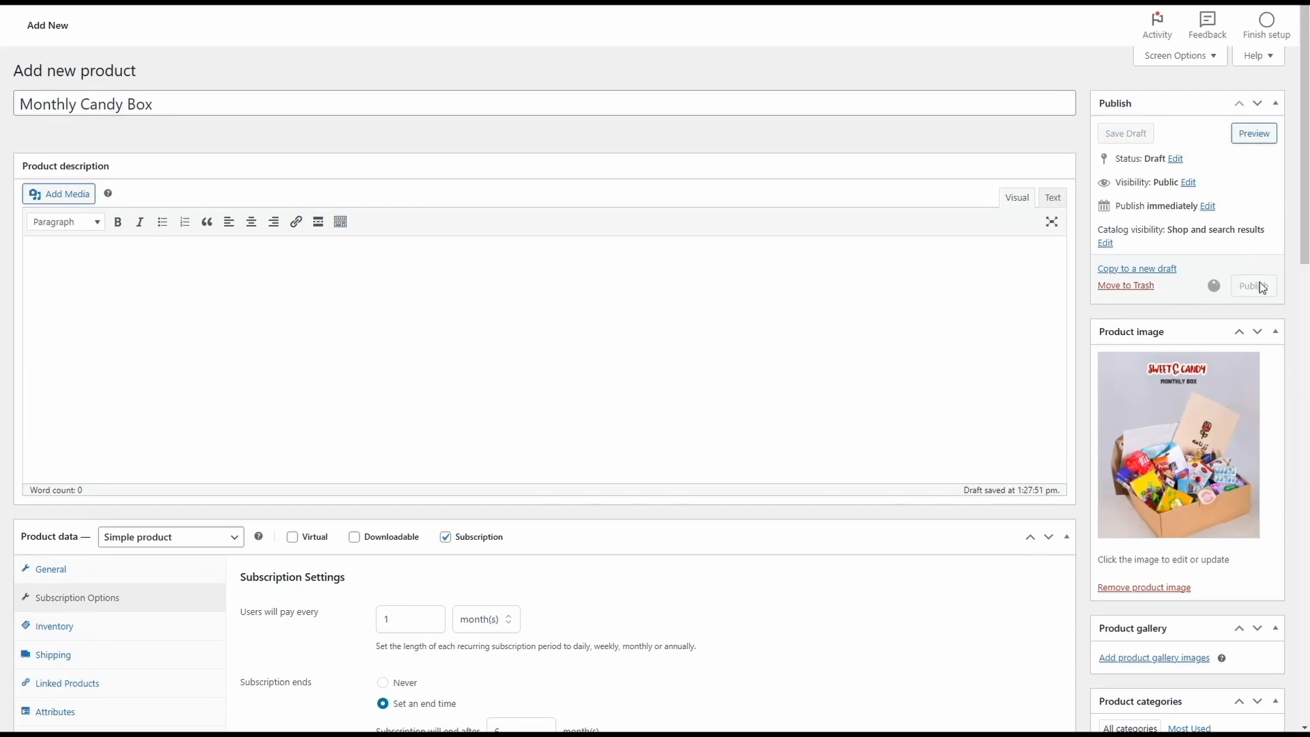